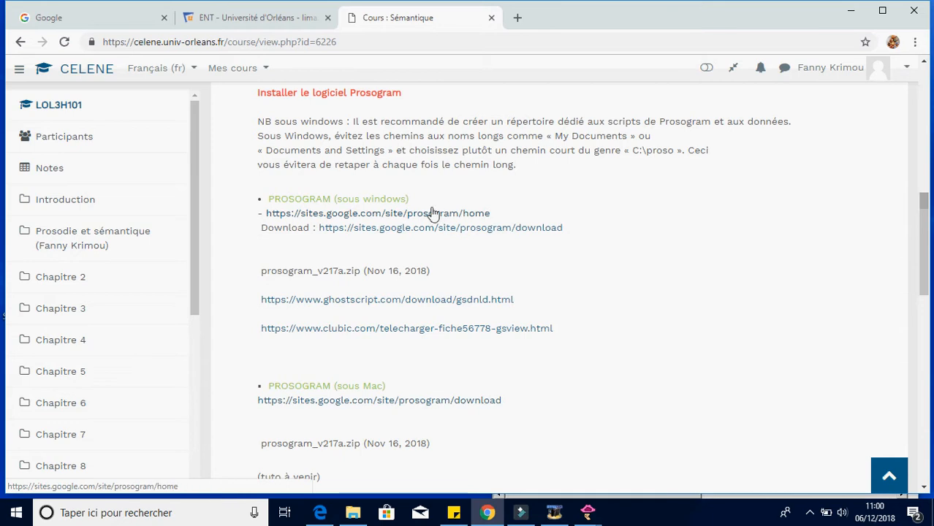
Open the Prosogram download page linked under the Windows section of the course page.
click(419, 229)
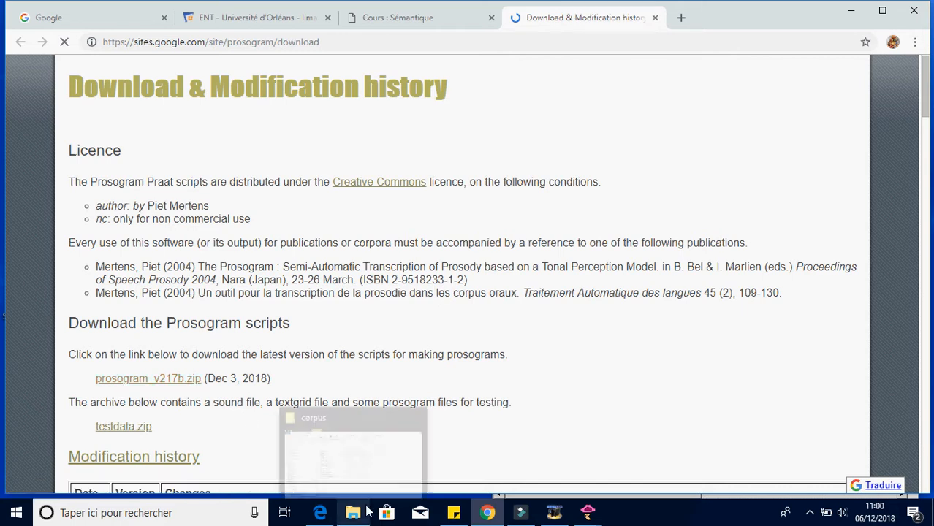
Switch to File Explorer and browse to the script folder C:\proso\prosogram_v216a.
mouse_move(353, 515)
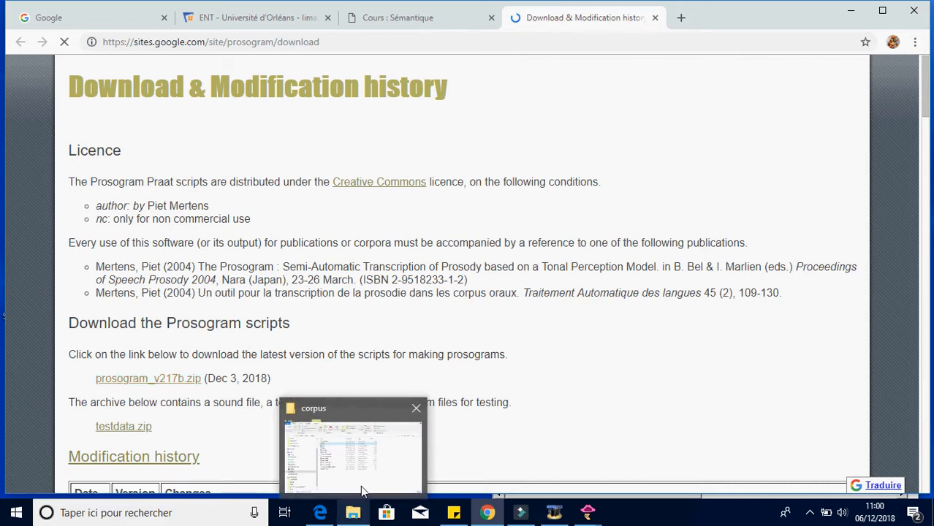
click(361, 485)
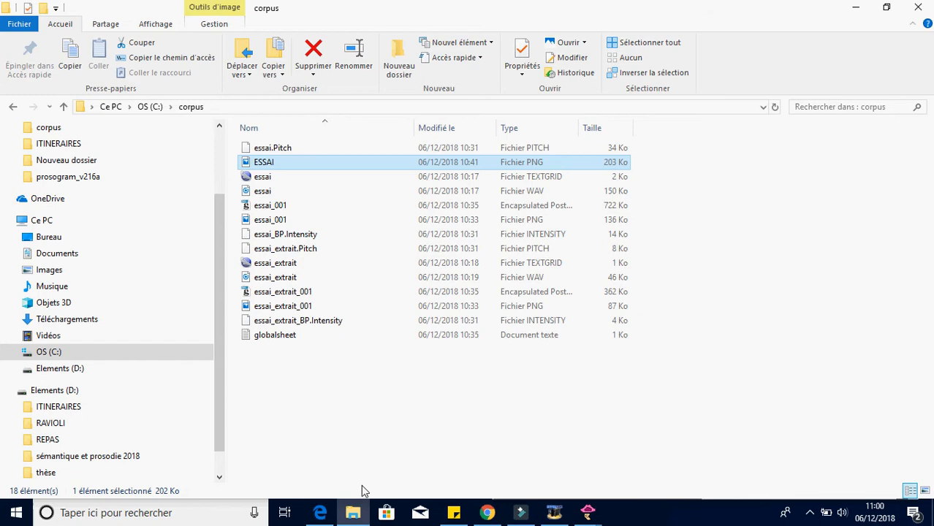
click(17, 353)
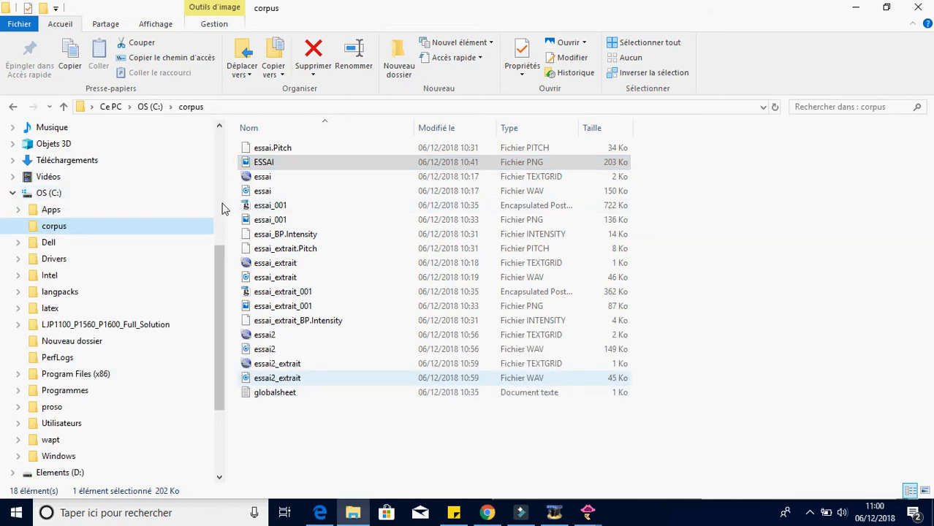
drag(220, 254, 219, 269)
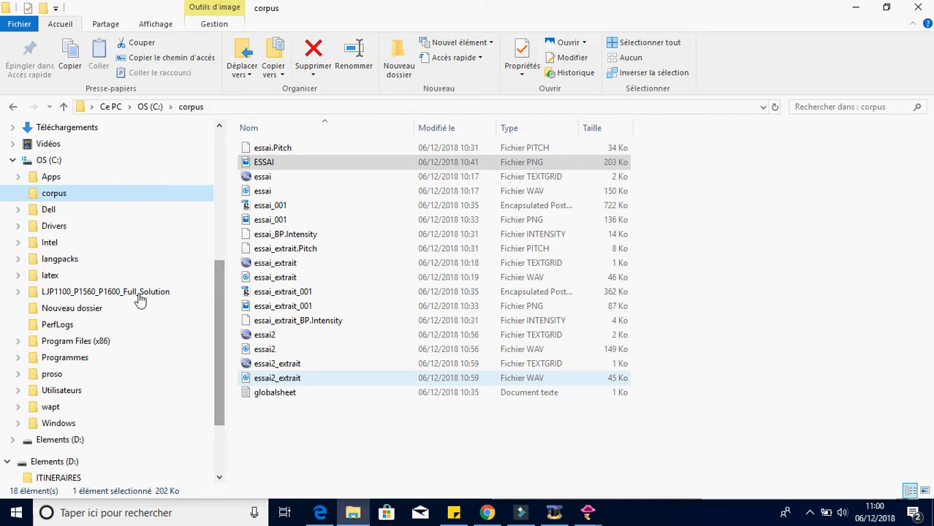
click(53, 377)
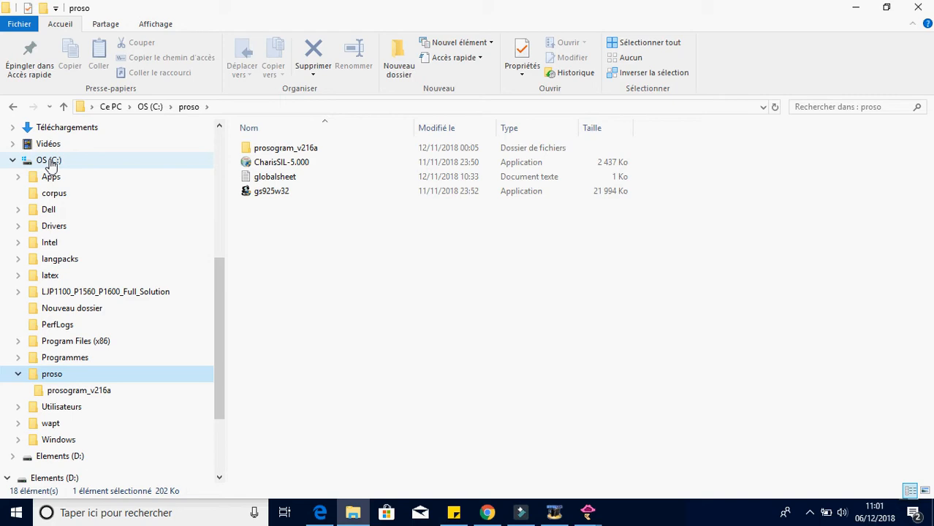
click(313, 149)
double_click(313, 148)
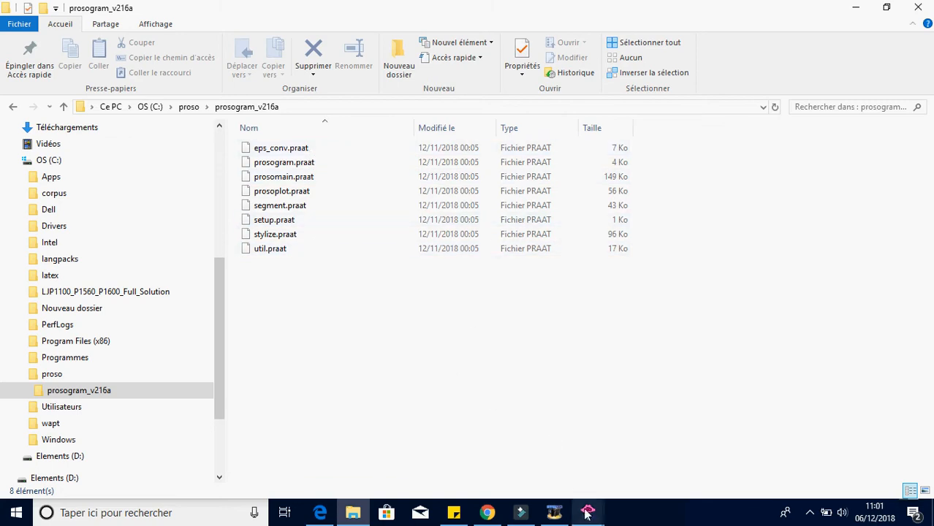
click(286, 150)
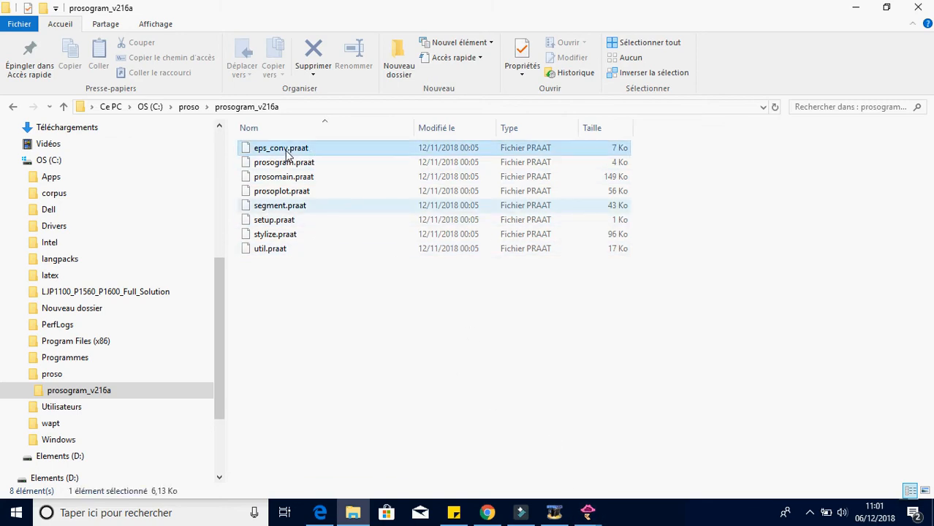
double_click(286, 152)
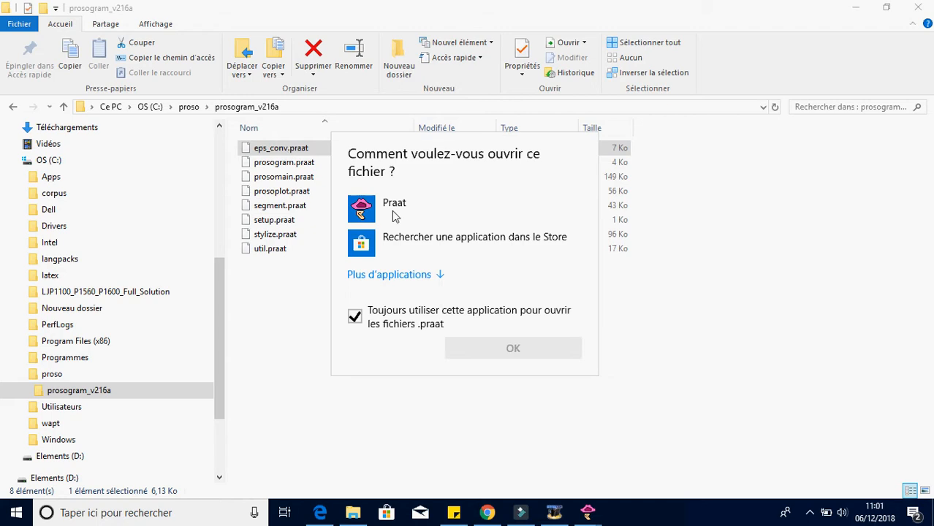
click(699, 275)
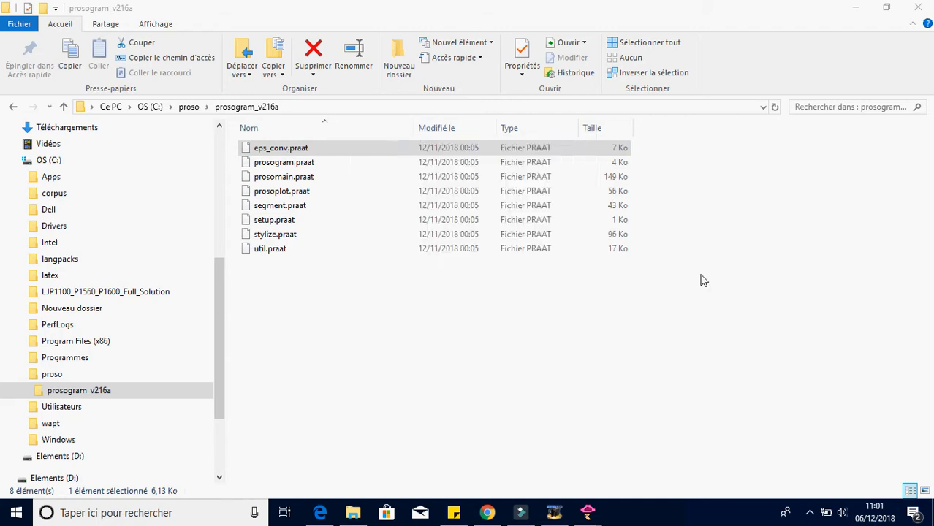
Switch to Praat and read the script eps_conv.praat from C:\proso\prosogram_v216a.
click(587, 512)
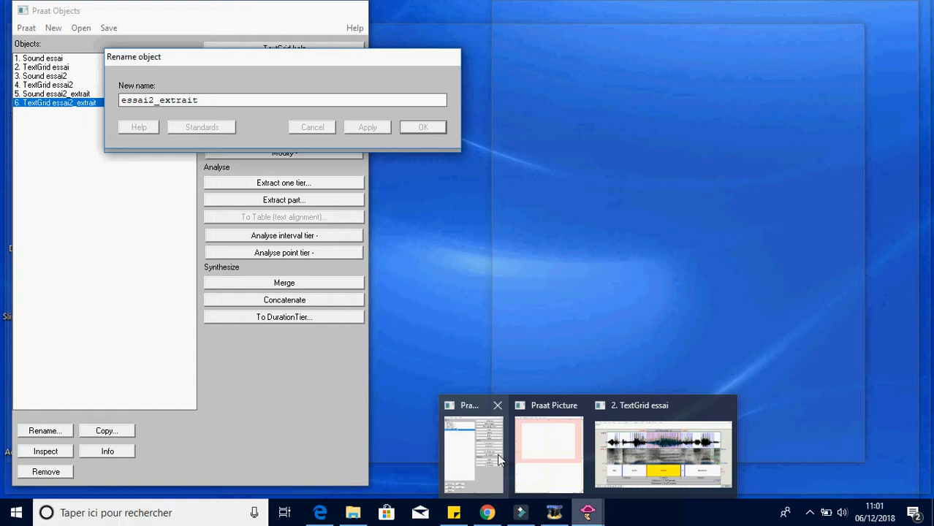
click(501, 460)
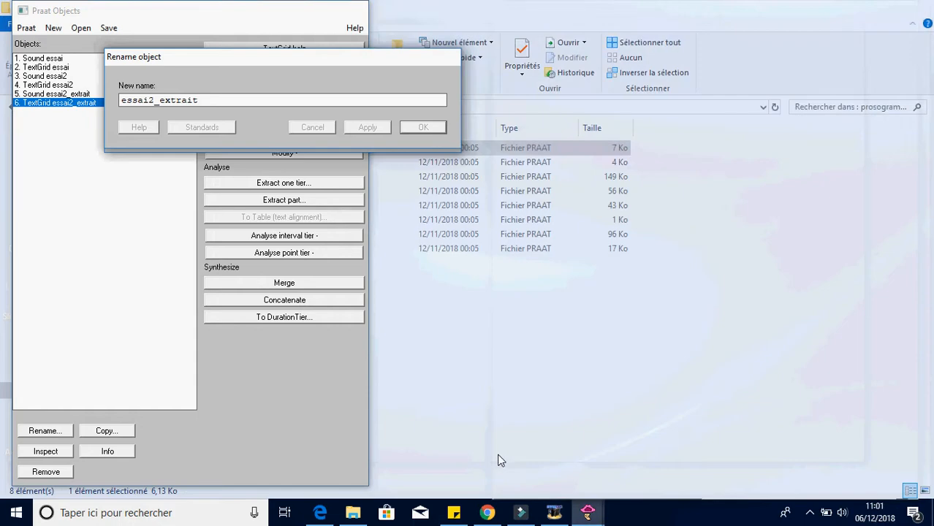
click(82, 28)
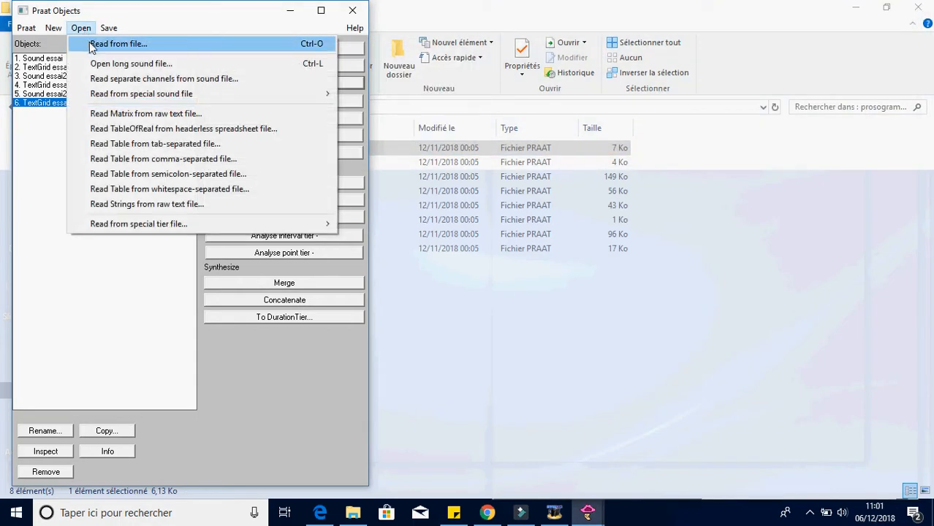
click(117, 44)
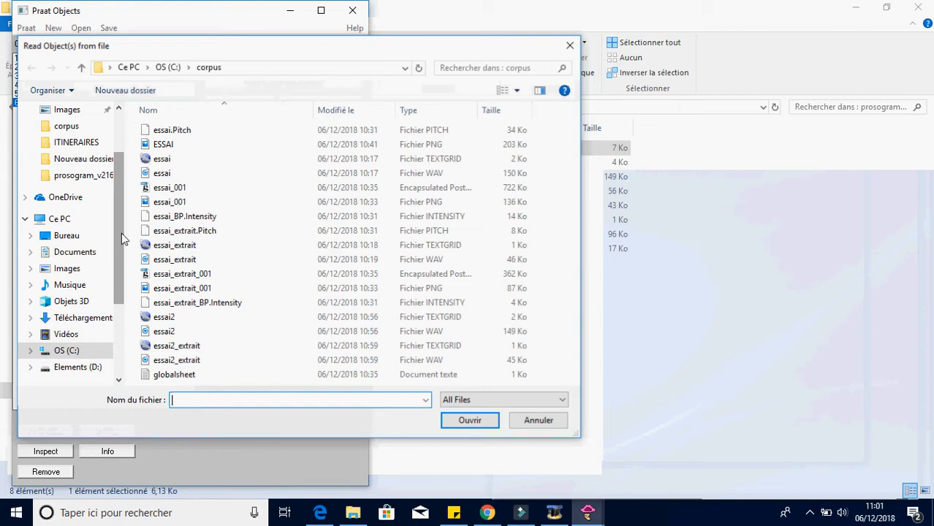
drag(121, 234, 114, 276)
click(31, 248)
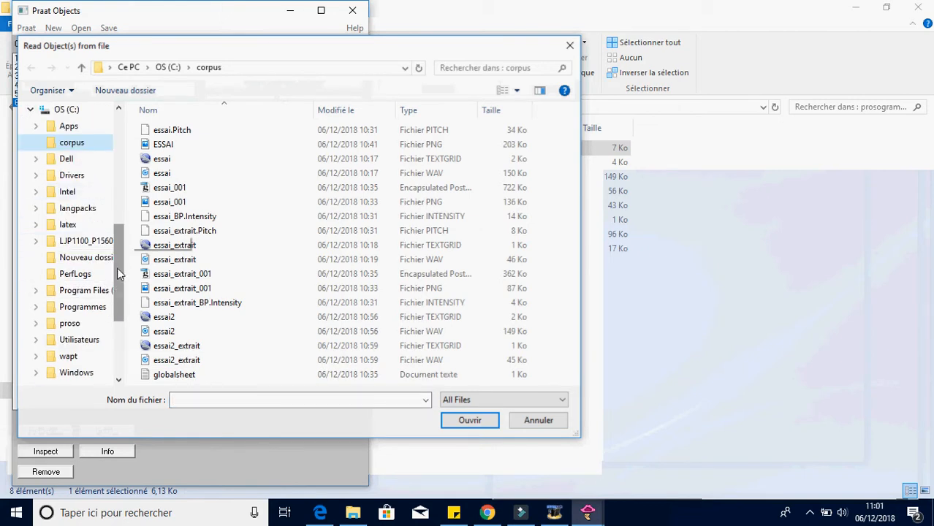
drag(117, 268, 116, 311)
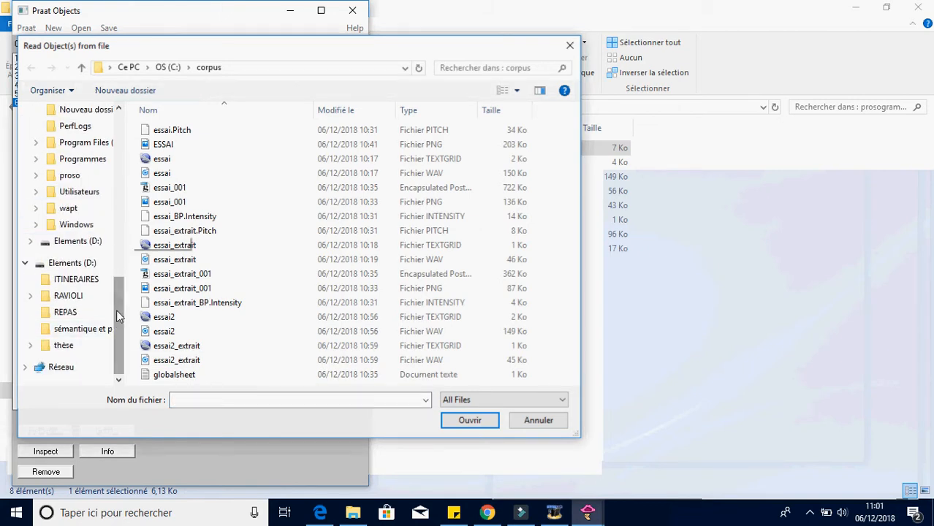
click(87, 177)
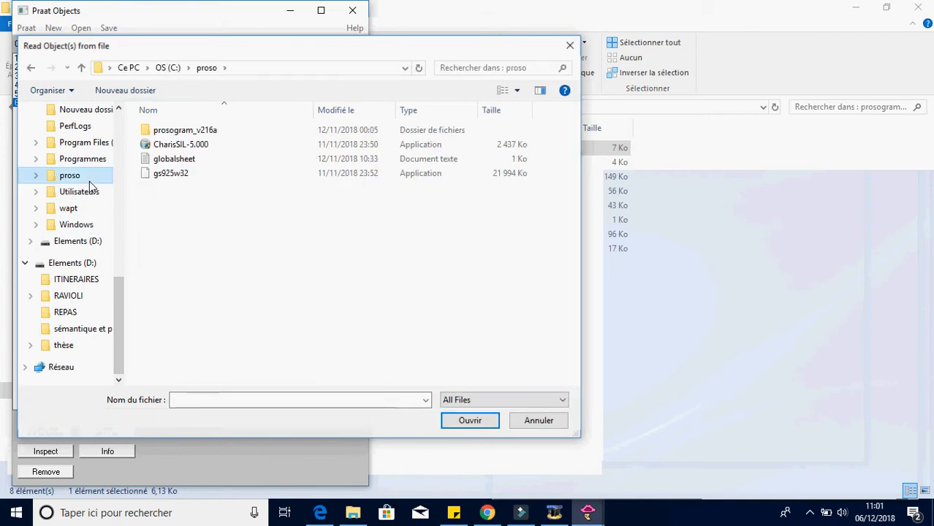
double_click(271, 132)
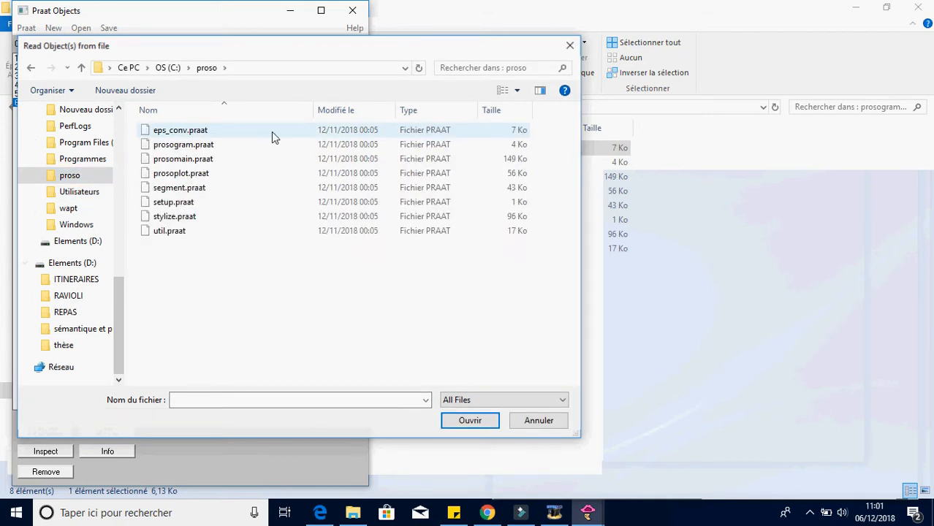
double_click(271, 131)
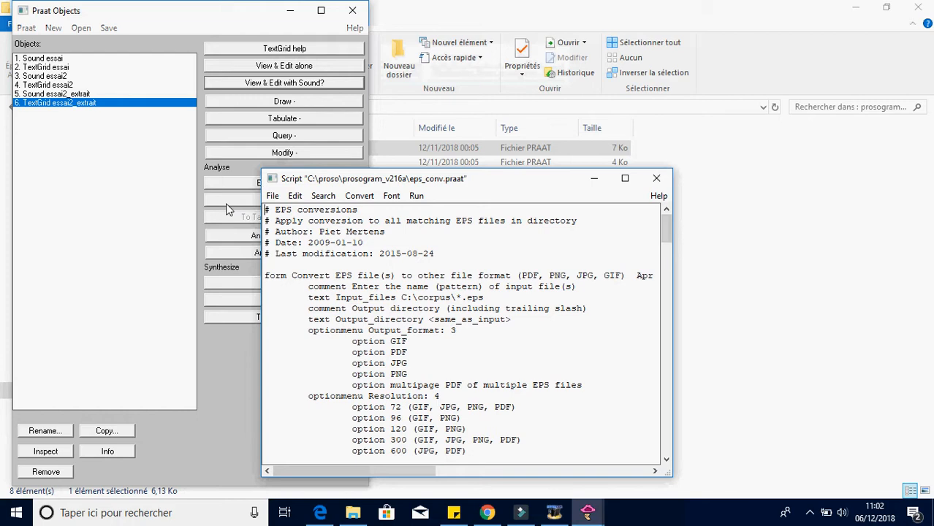
Try to run the EPS conversion on C:\corpus\*.eps with JPG output at resolution 300, and close its form and script window.
click(415, 196)
click(431, 210)
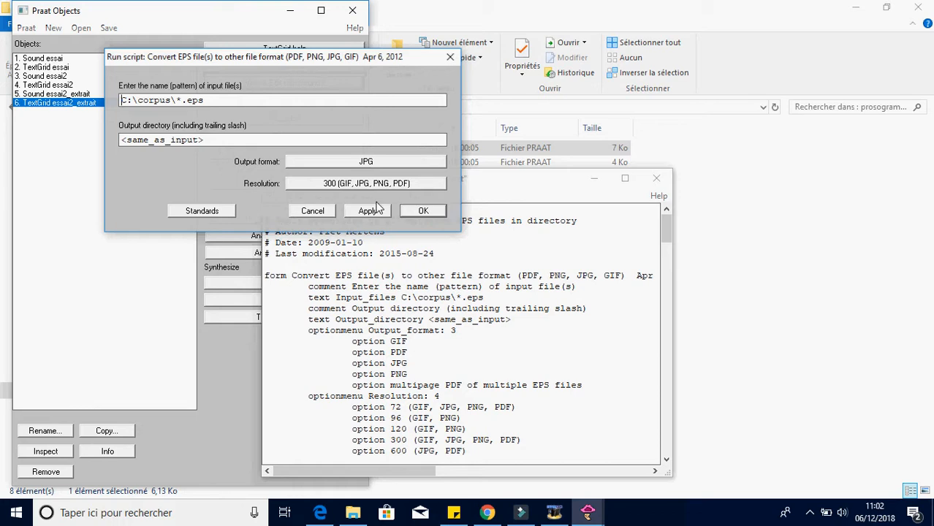
click(371, 211)
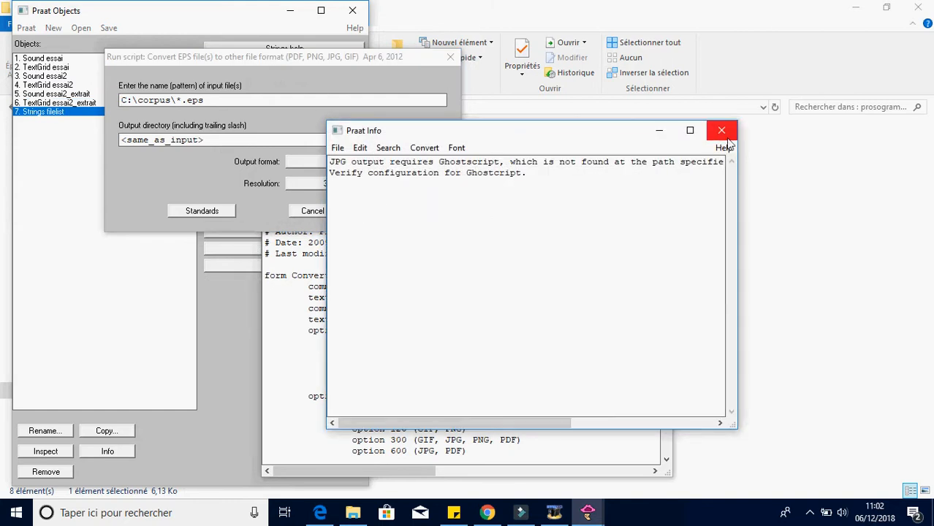
click(721, 131)
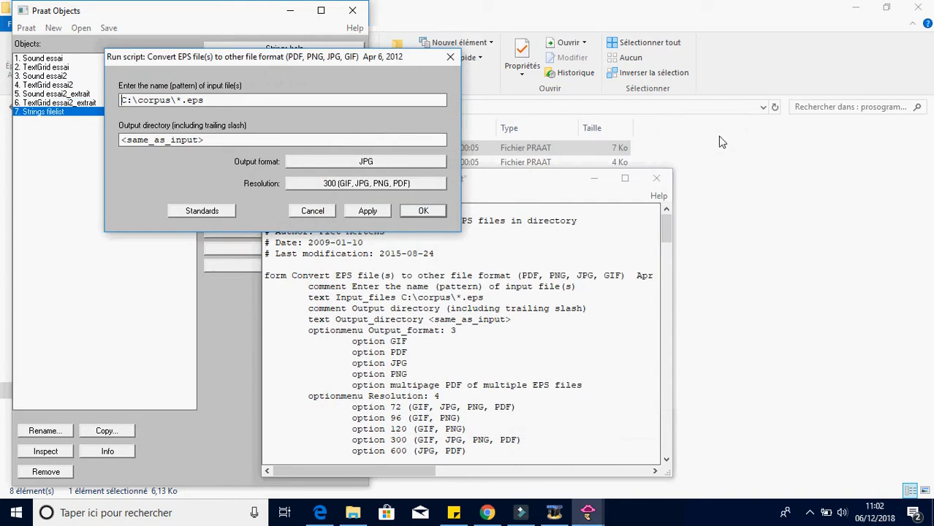
click(452, 60)
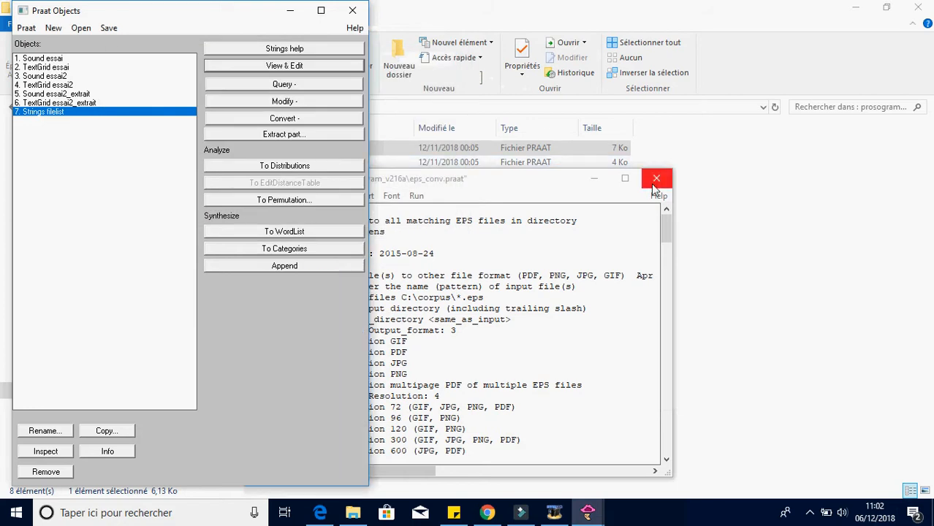
click(654, 182)
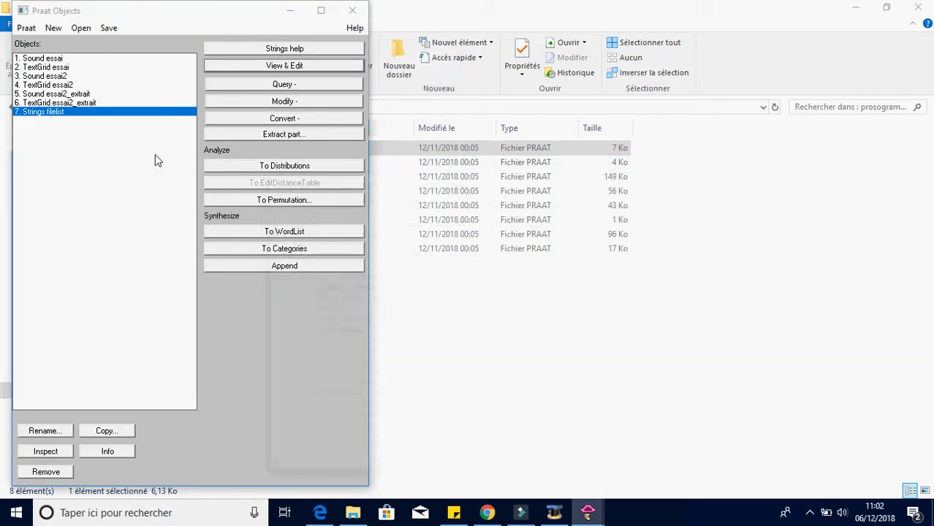
click(353, 513)
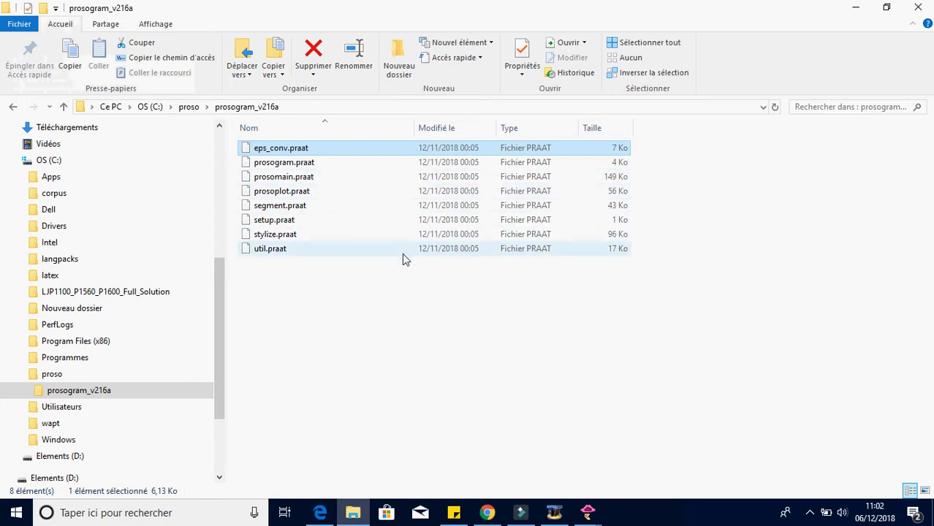
click(353, 512)
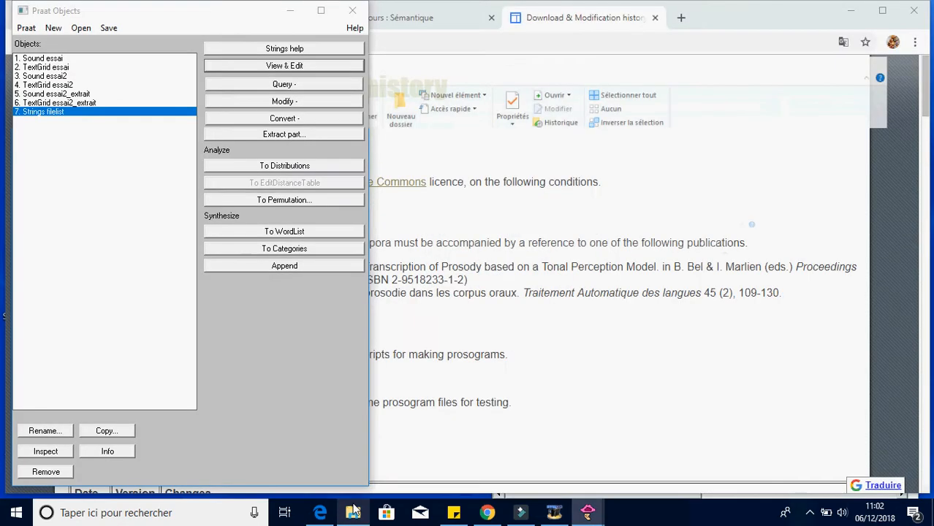
click(26, 27)
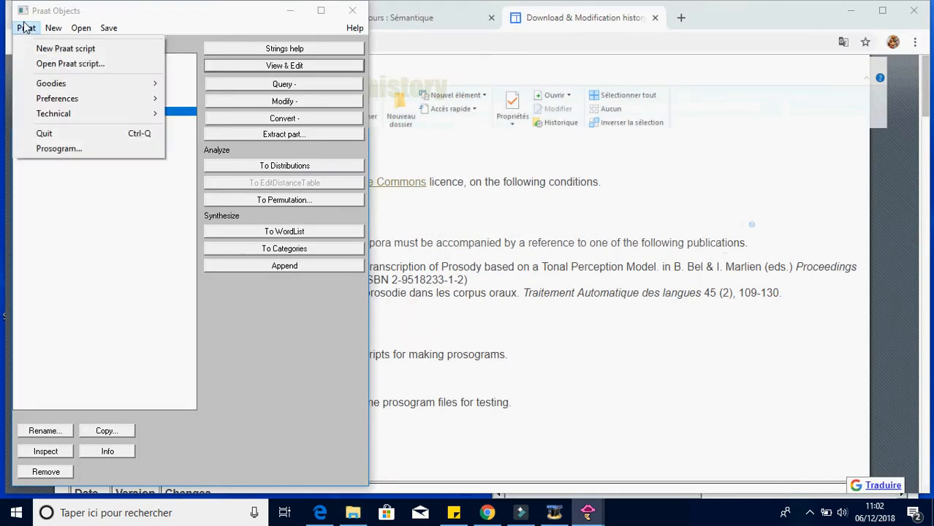
click(59, 148)
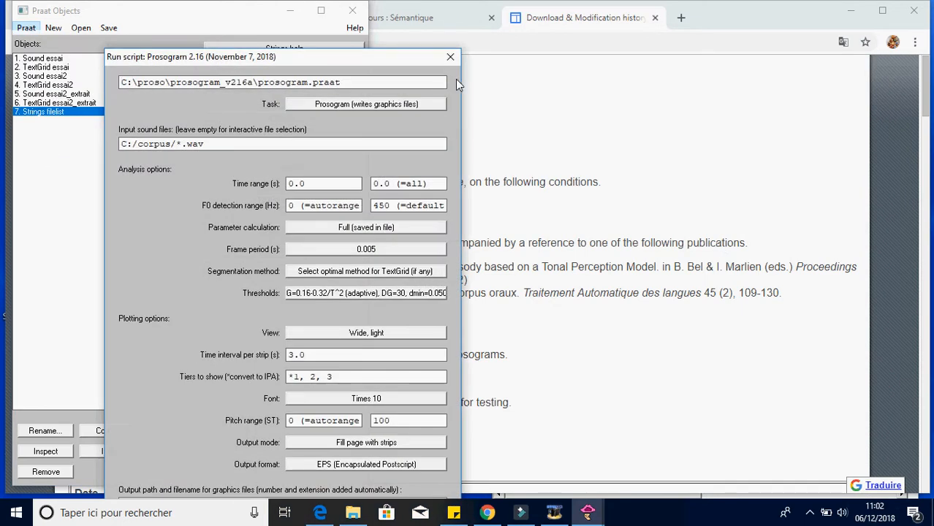
click(451, 57)
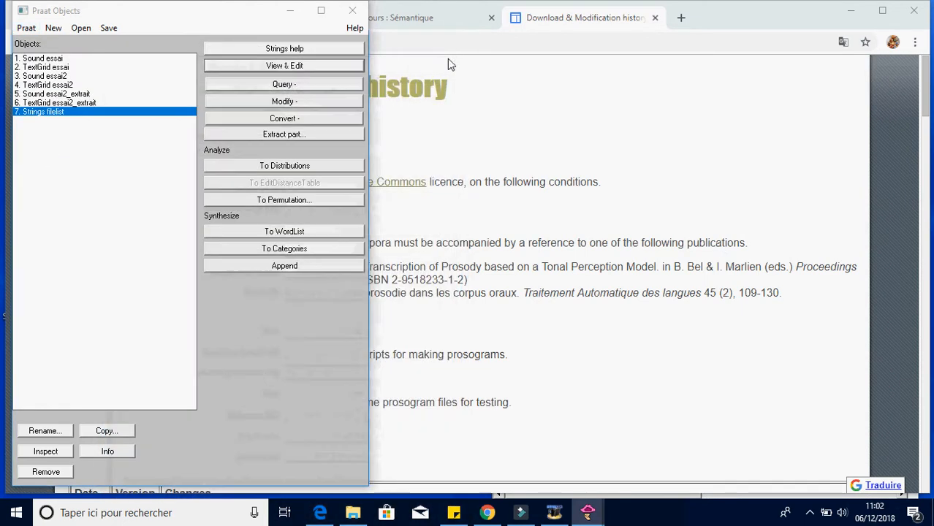
Switch to File Explorer, open prosogram.praat from the prosogram_v216a folder with Praat, and run the script to bring up its settings form.
click(353, 513)
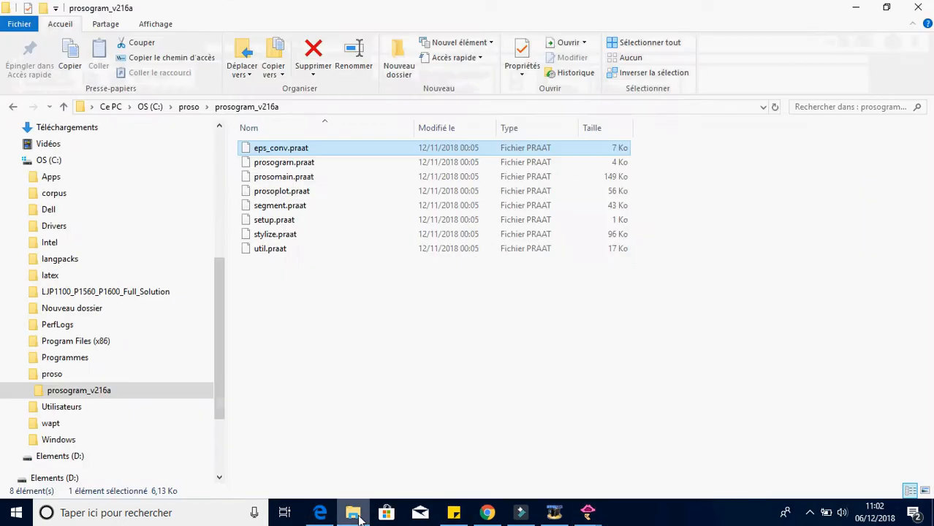
click(413, 285)
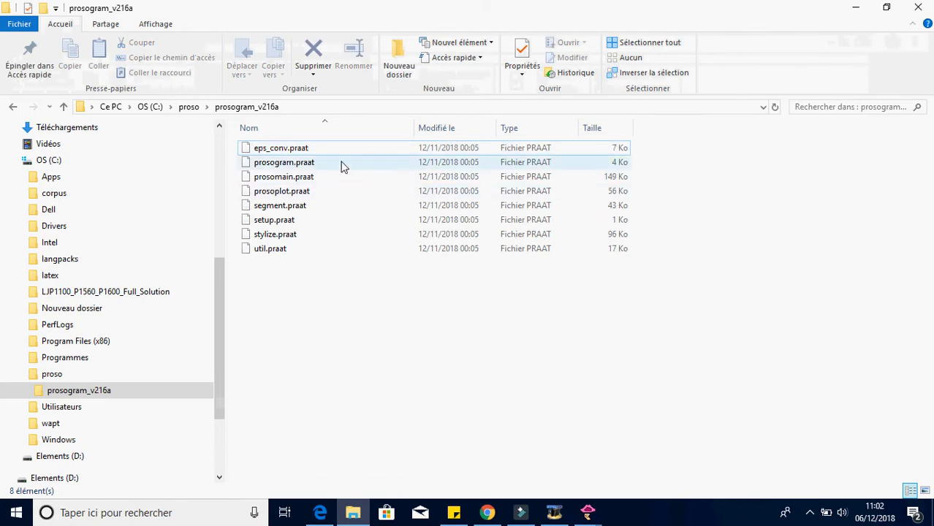
click(308, 170)
double_click(309, 171)
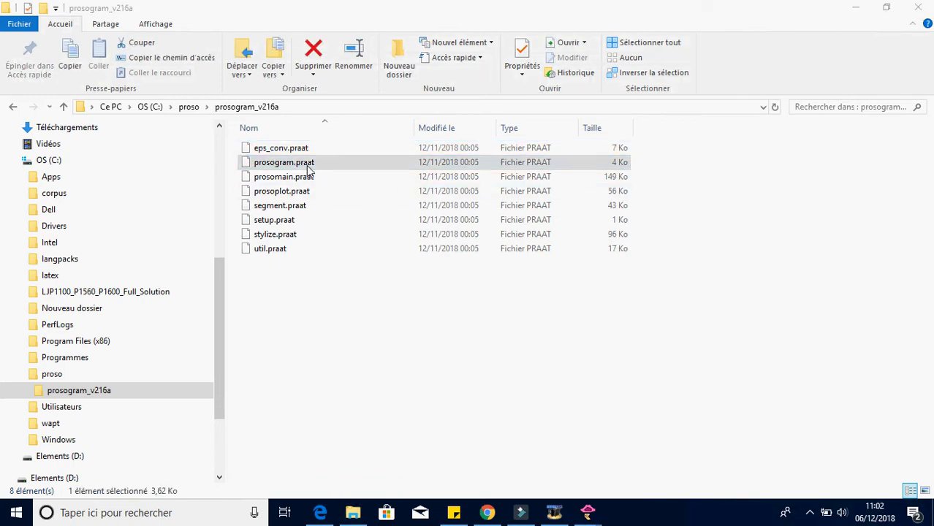
double_click(360, 208)
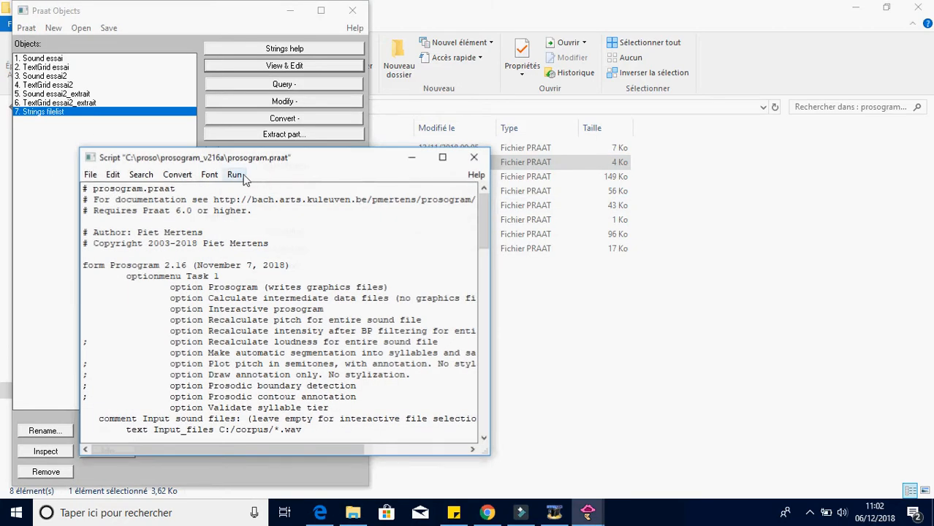
click(234, 175)
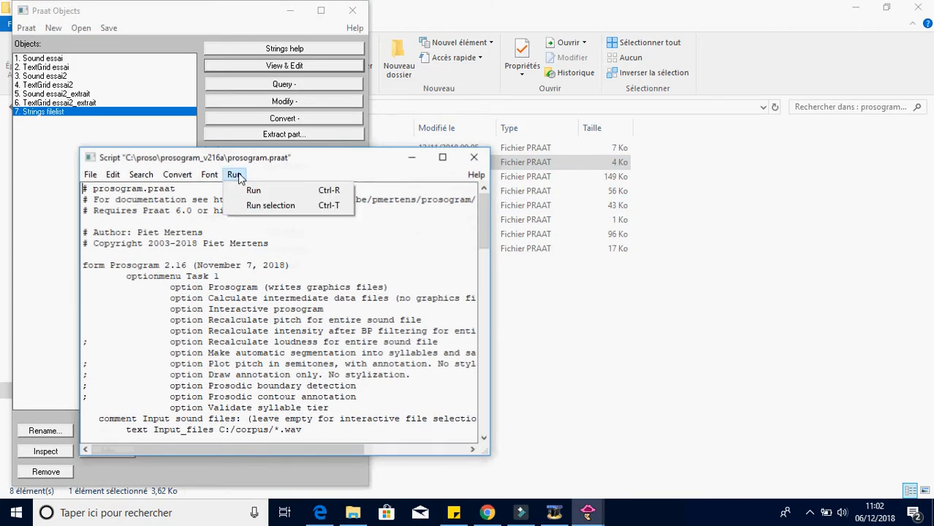
click(253, 192)
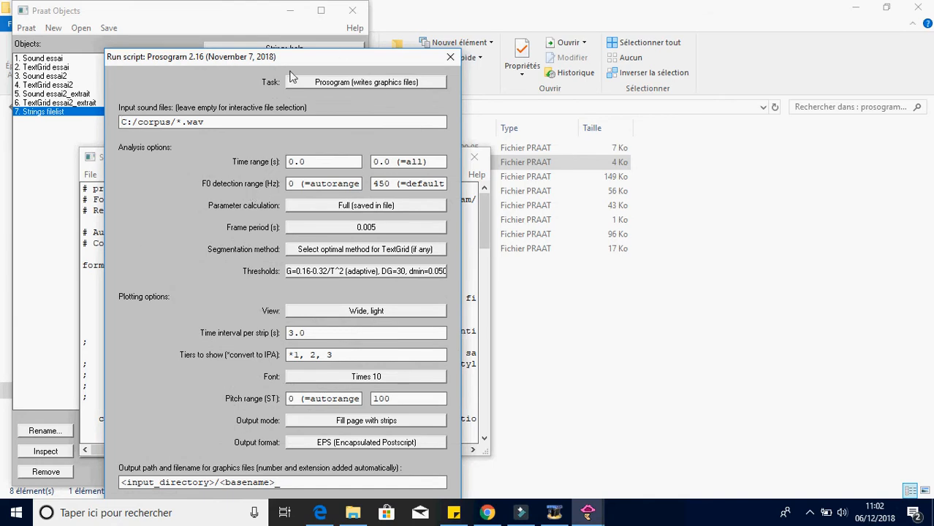
Run the task Recalculate pitch for entire sound file on C:/corpus/*.wav, keeping the settings form open.
drag(325, 56, 326, 8)
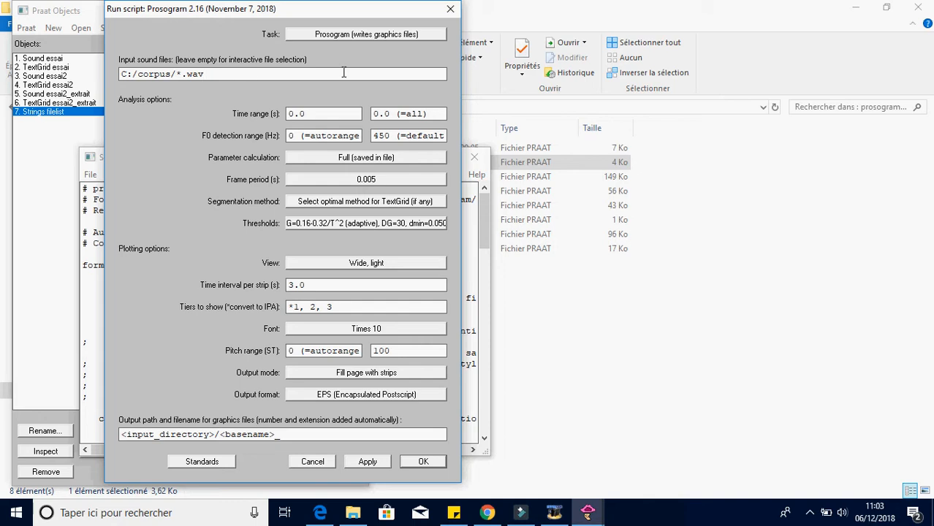
click(356, 34)
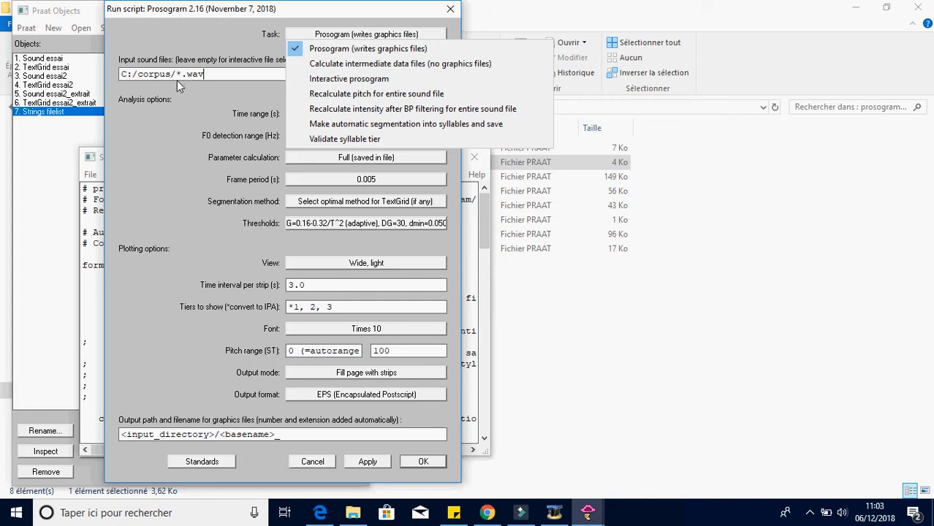
click(312, 95)
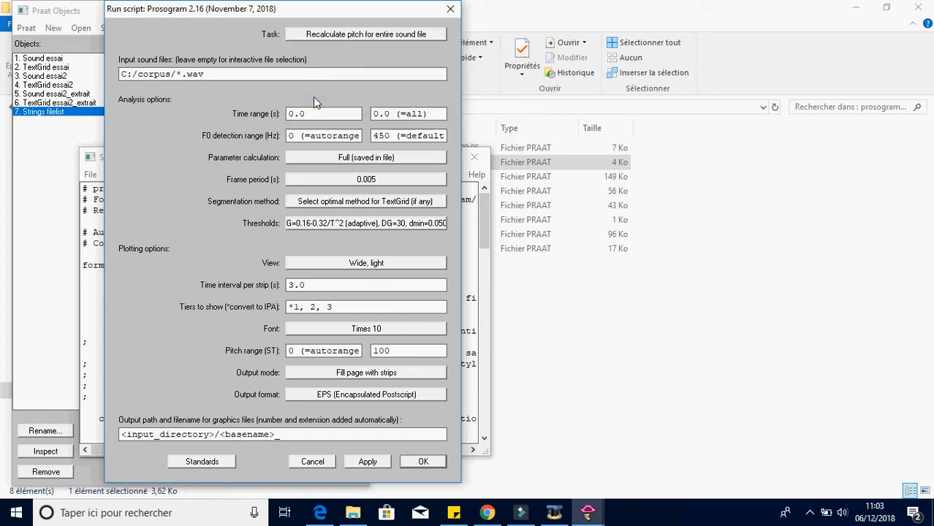
click(366, 461)
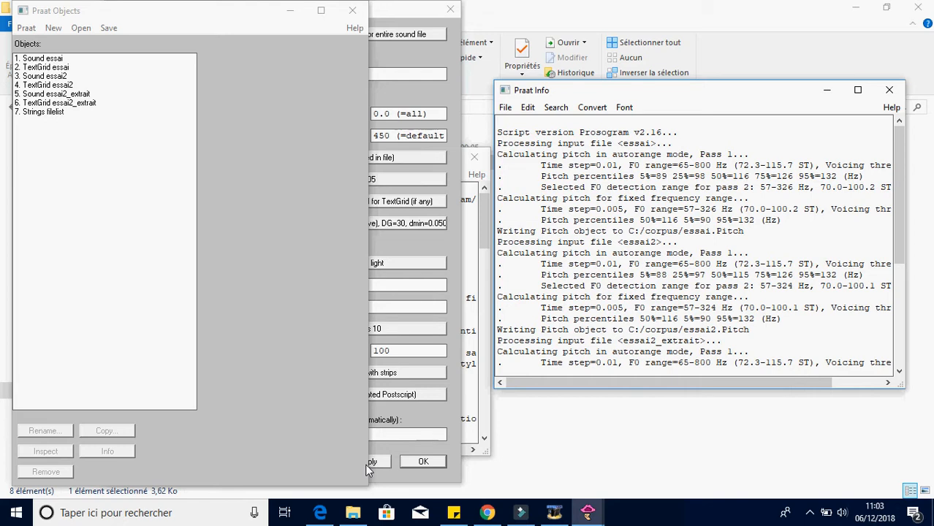
Run the task Recalculate intensity after BP filtering for entire sound file on the same corpus files.
click(399, 34)
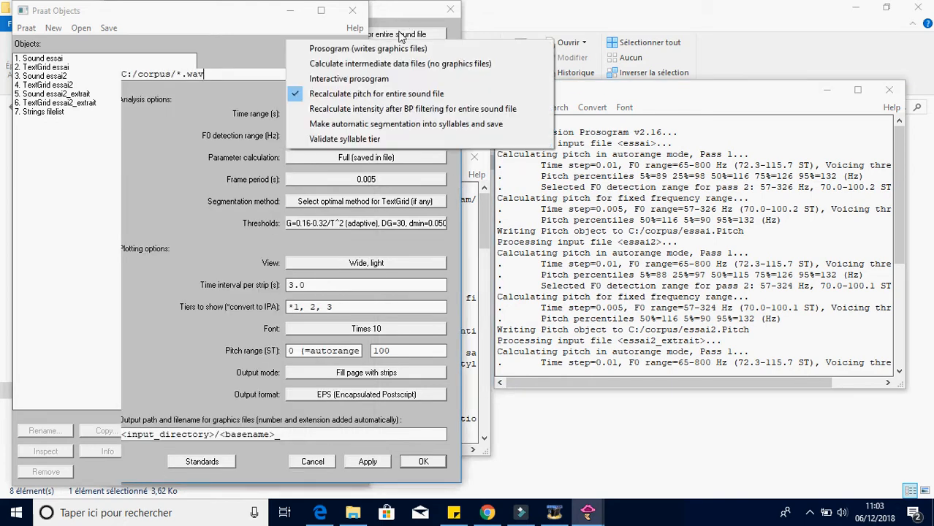
click(377, 108)
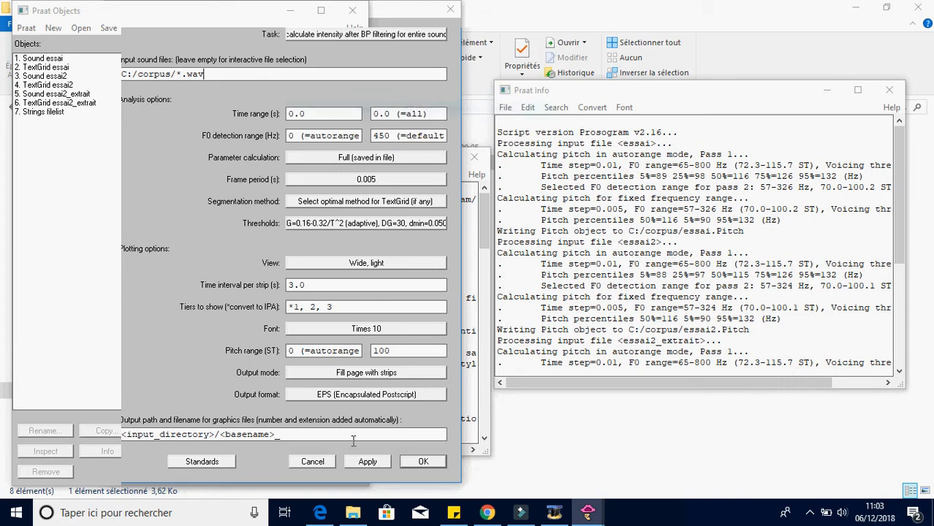
click(367, 462)
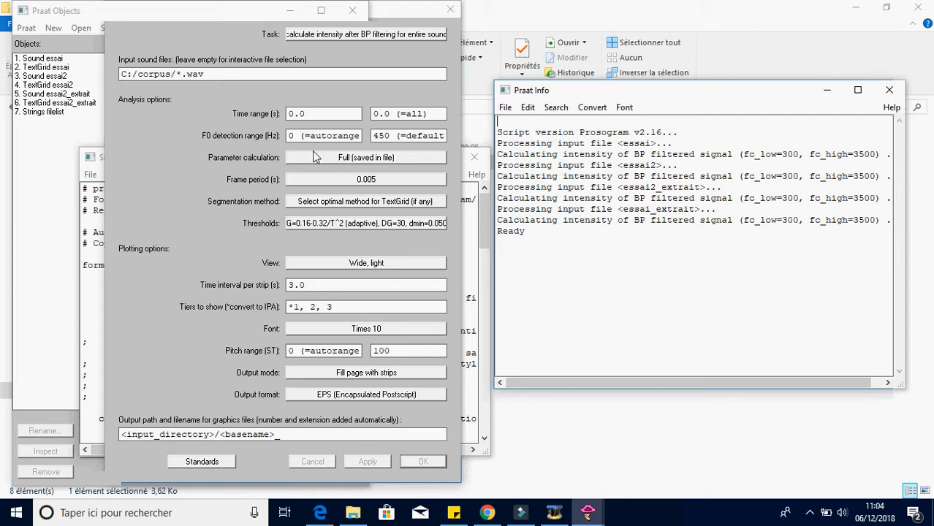
Set the Prosogram task to Prosogram (writes graphics files) and the view to Wide, rich, with values pitch targets in Hertz.
click(202, 9)
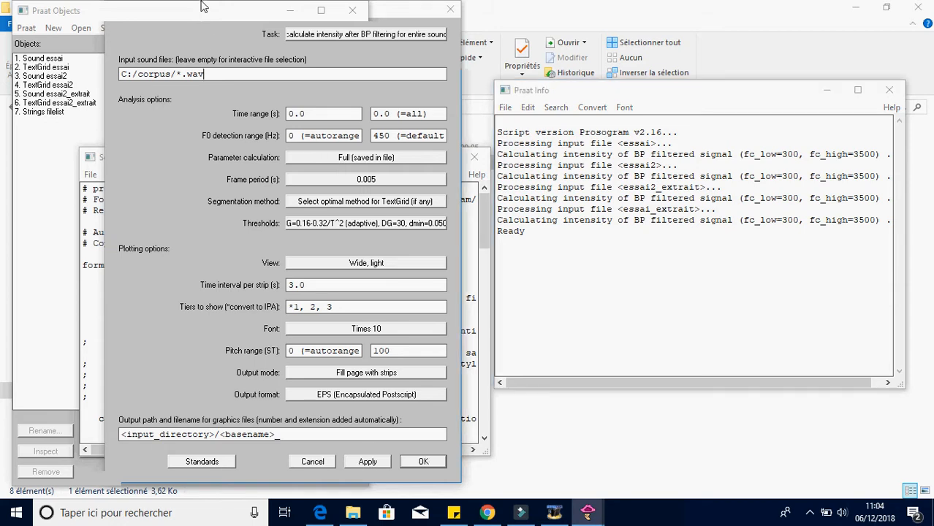
click(61, 196)
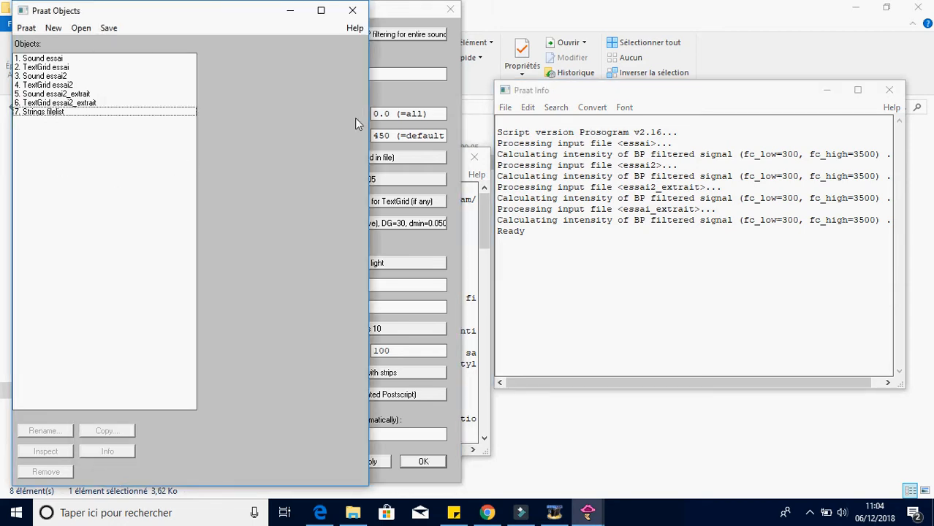
click(399, 56)
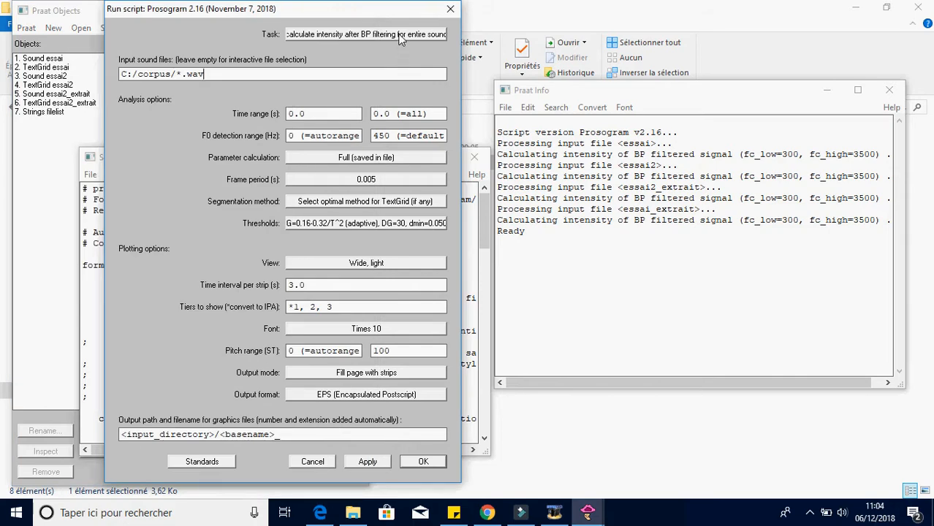
click(399, 36)
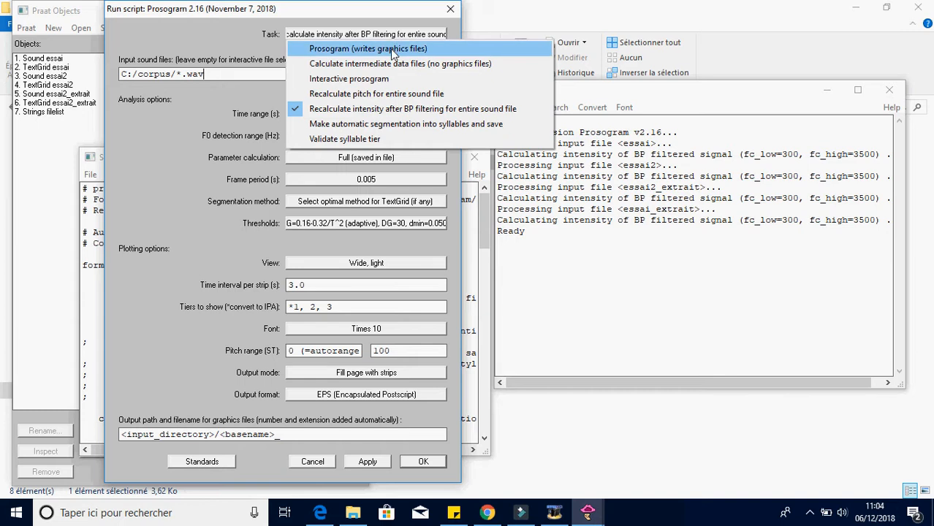
click(393, 49)
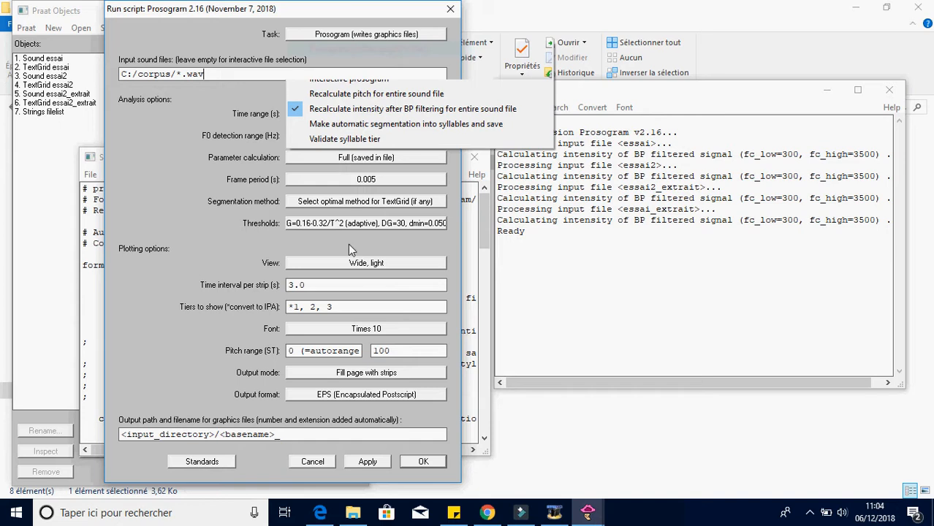
click(355, 266)
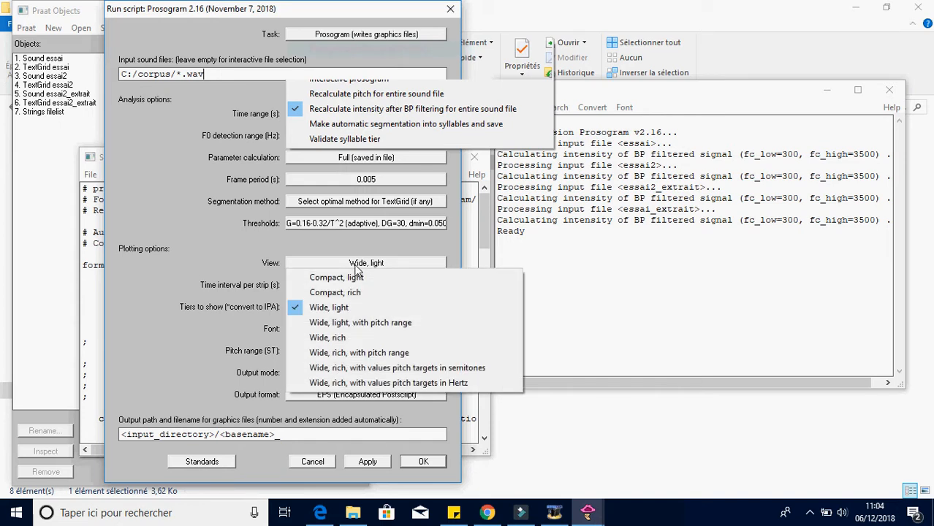
click(353, 382)
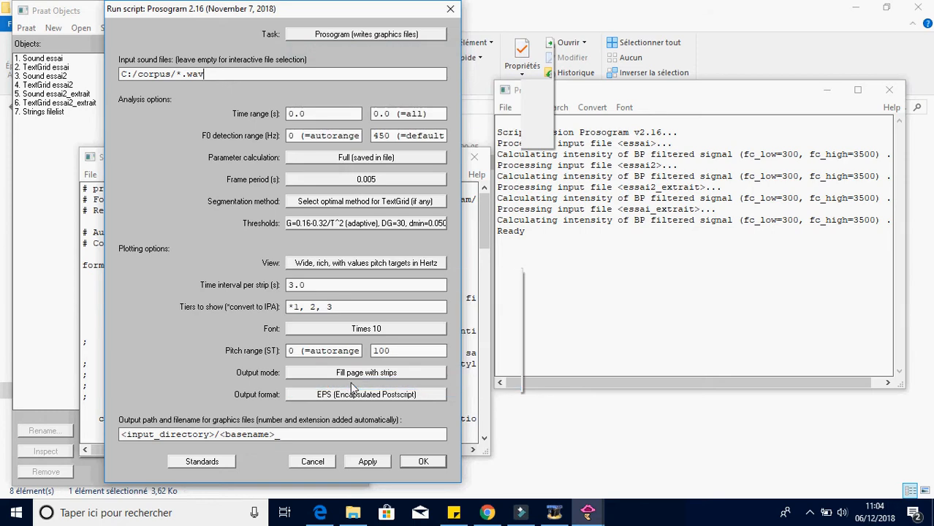
Set the time interval per strip to 2 s and reduce the tiers to show to *1.
double_click(320, 285)
click(309, 285)
drag(311, 285, 288, 284)
text(2)
drag(301, 307, 333, 307)
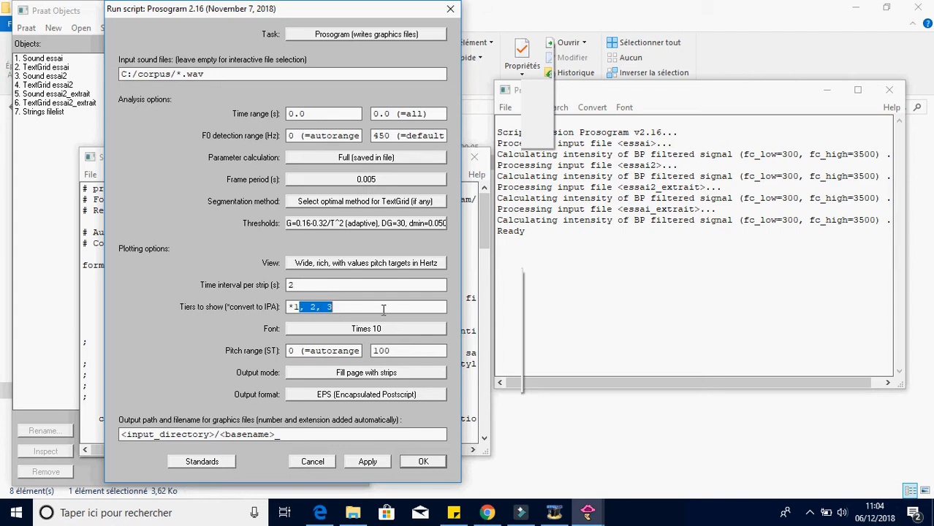
key(BackSpace)
Set the output format to PNG 600 dpi and generate the prosograms for the corpus files.
click(363, 395)
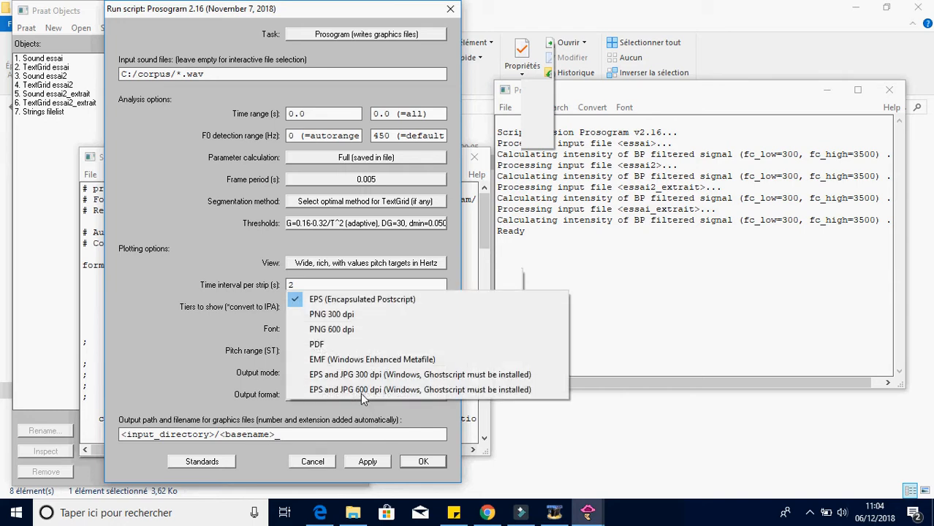
click(371, 329)
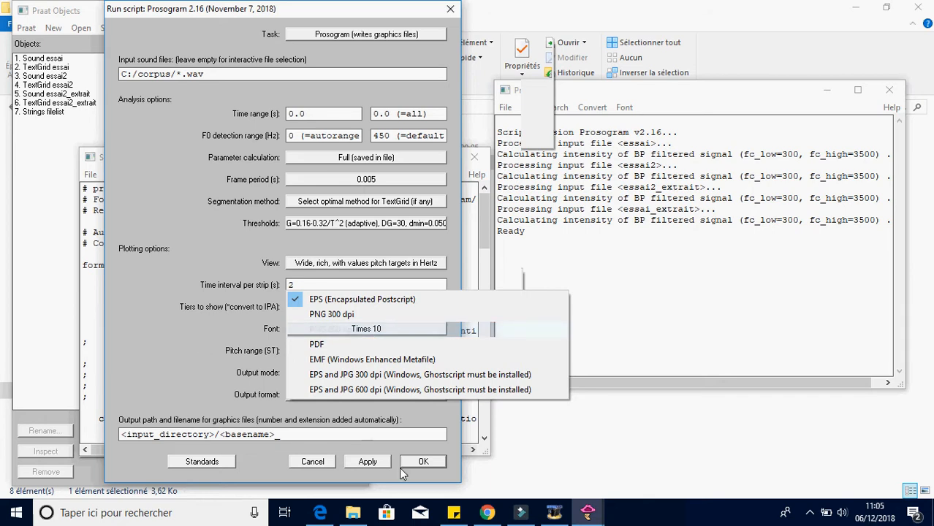
click(367, 462)
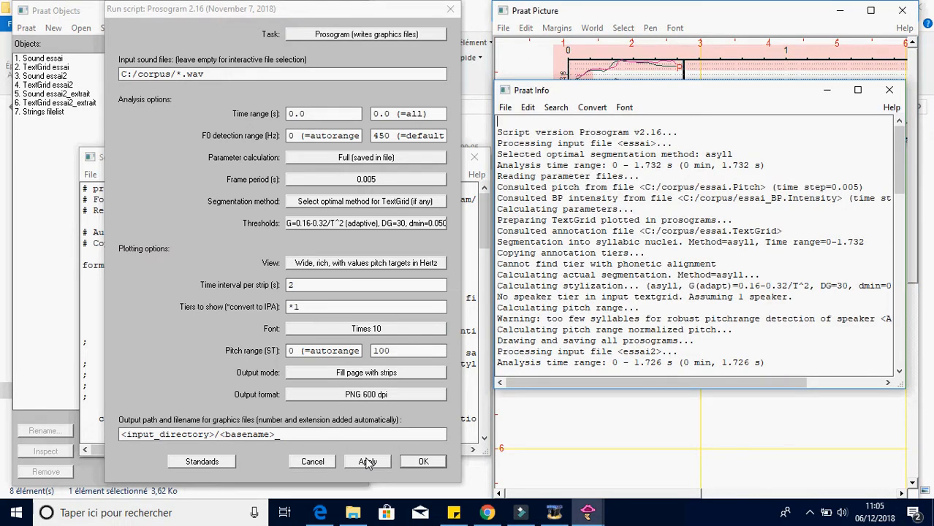
Switch to File Explorer and examine the Pitch, BP.Intensity, TextGrid, WAV and PNG files in C:\corpus.
click(353, 513)
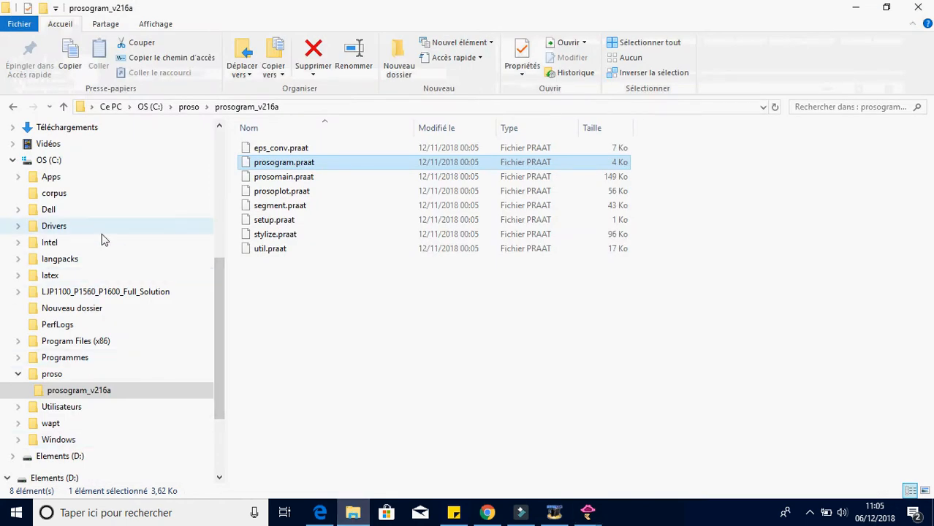
click(54, 193)
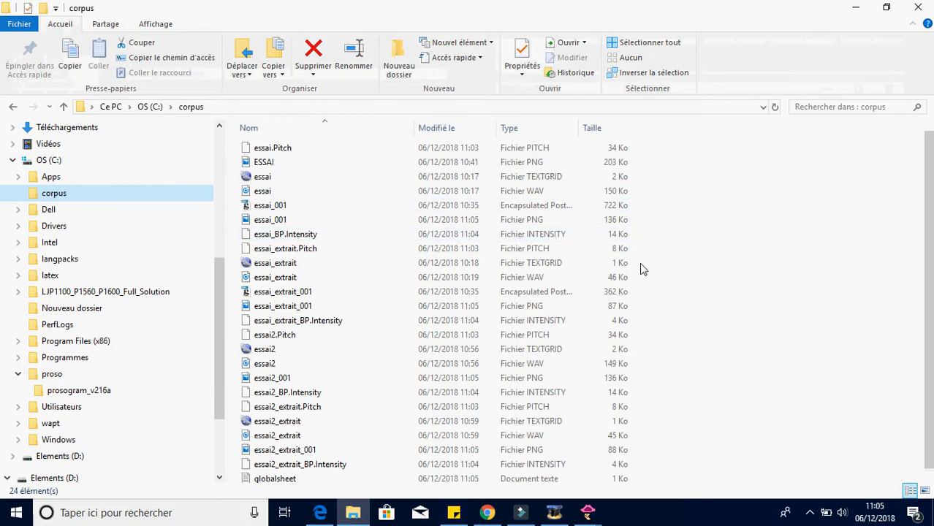
scroll(931, 301, down, 1)
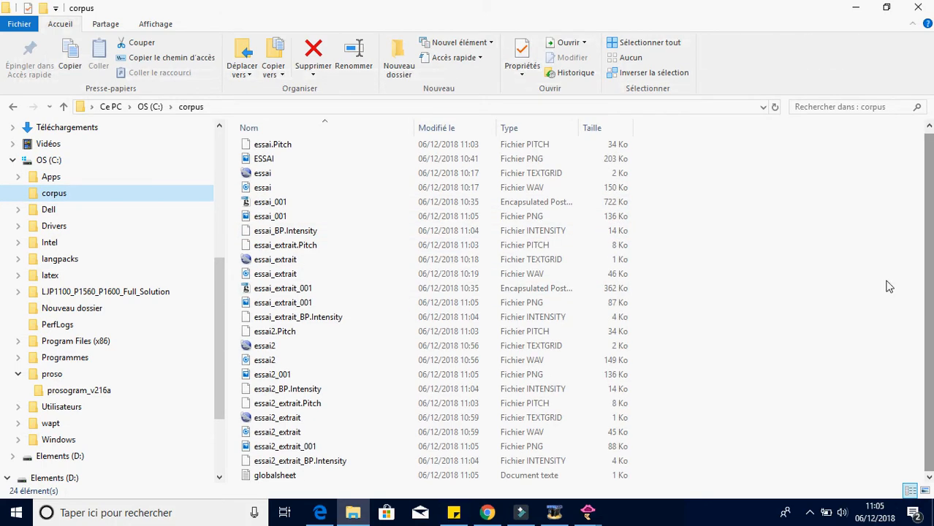
click(441, 147)
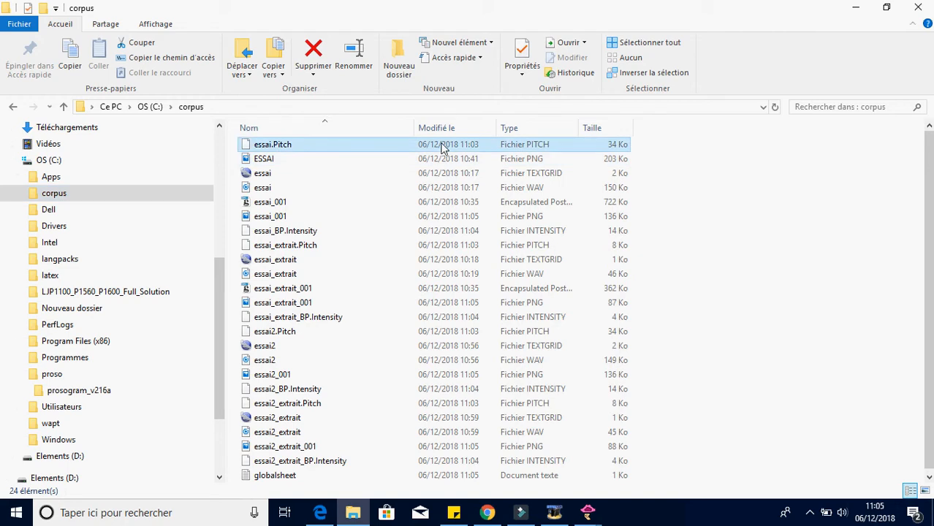
click(430, 183)
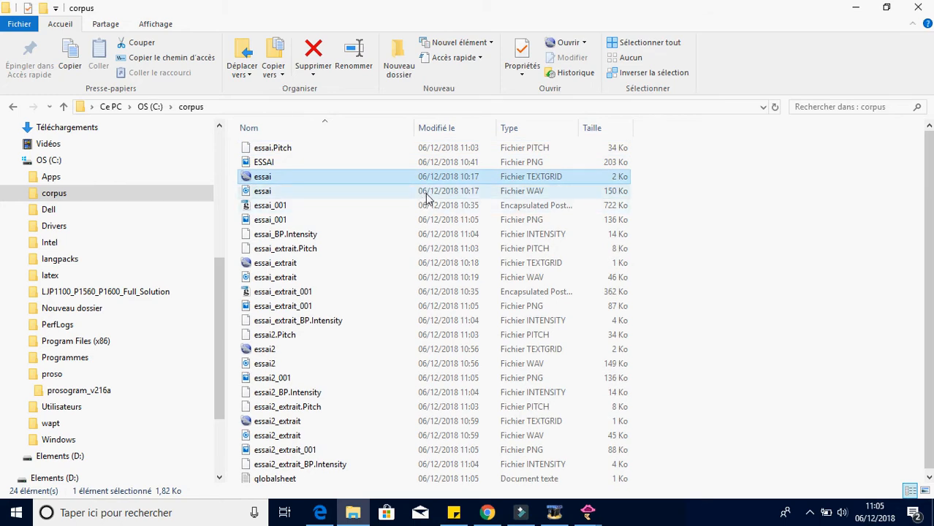
click(423, 150)
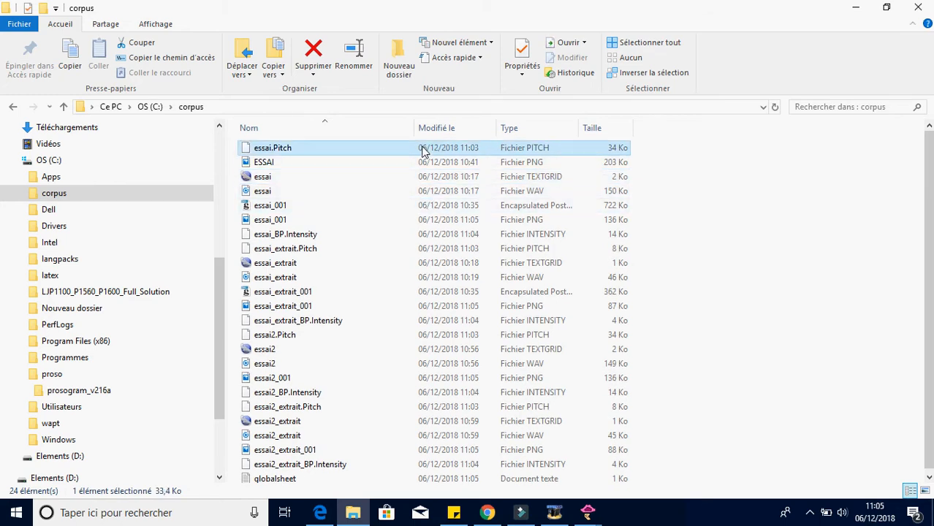
click(383, 223)
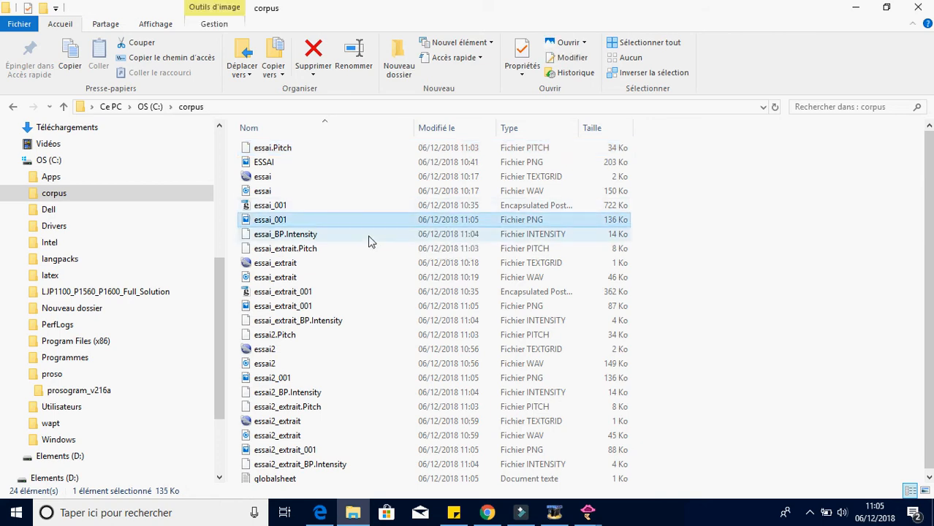
click(369, 238)
scroll(343, 337, down, 1)
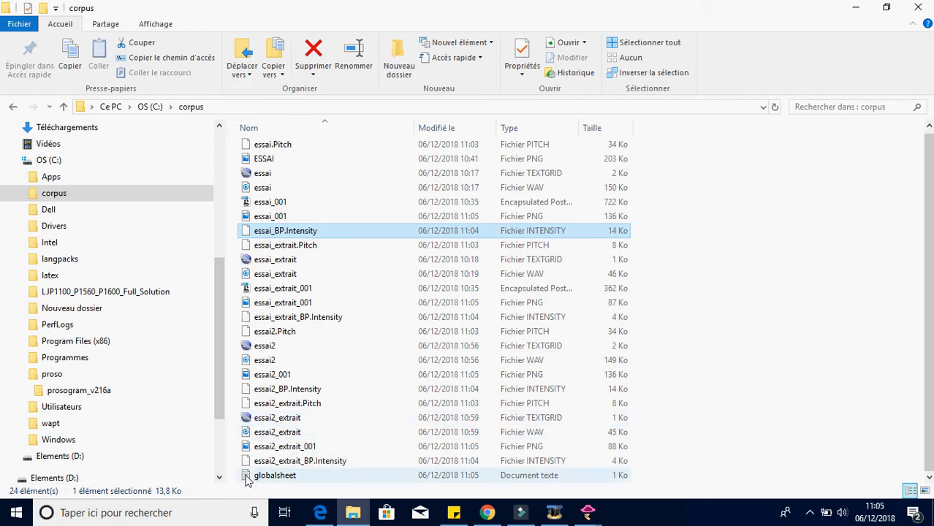
click(299, 420)
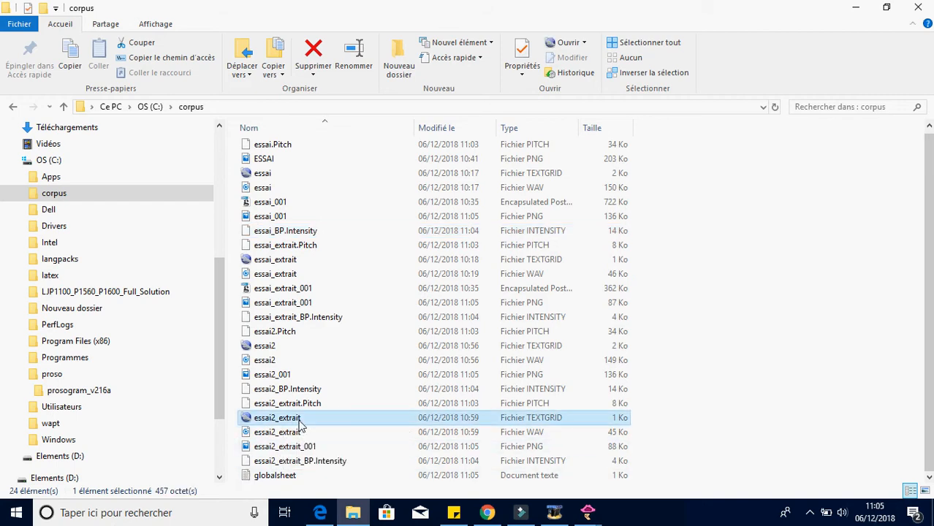
click(314, 437)
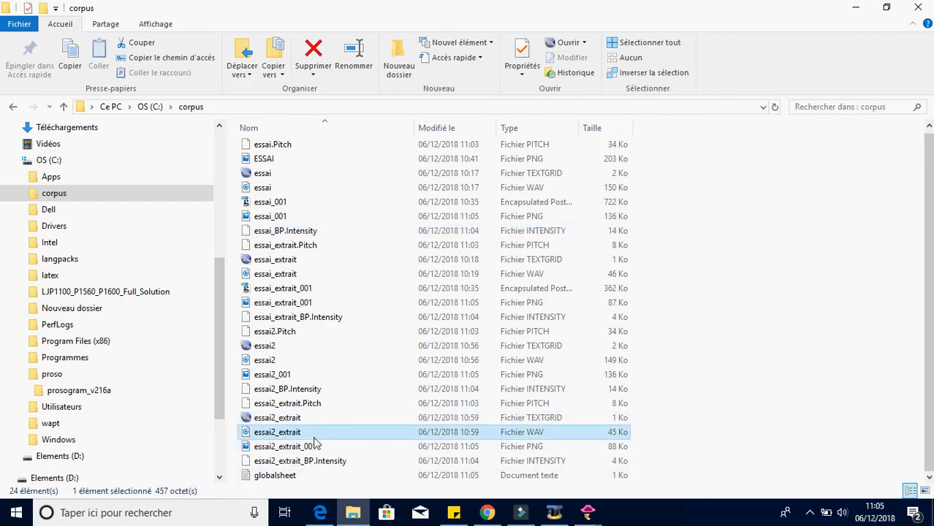
click(307, 450)
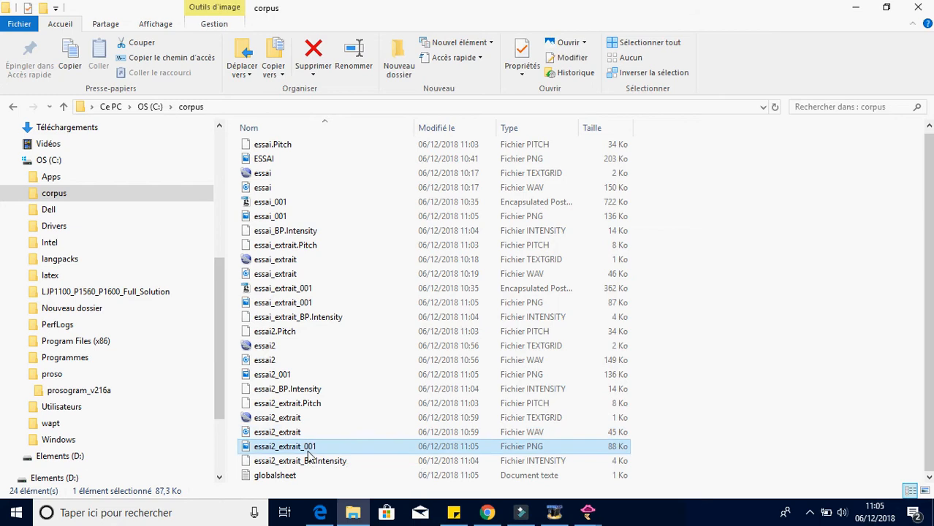
click(307, 463)
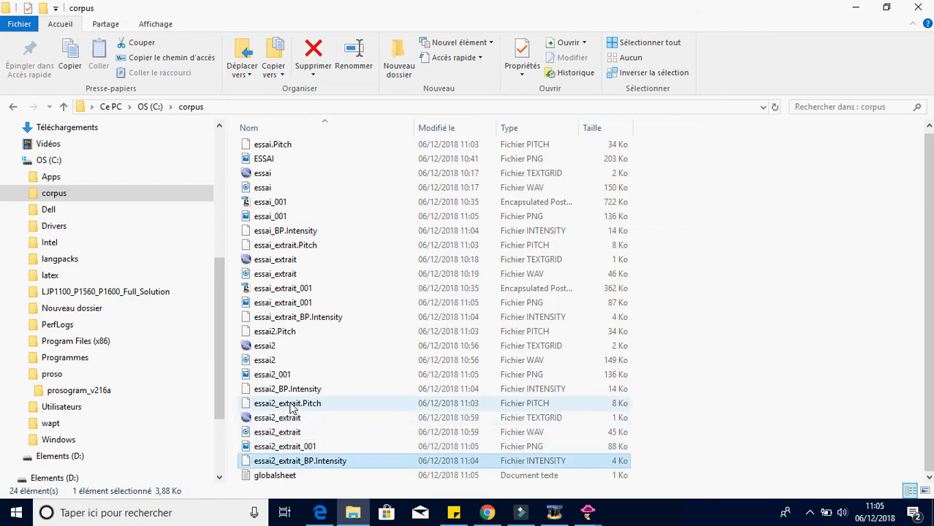
click(292, 406)
View the prosogram images essai2_extrait_001.png and essai2_001.png, close them, and switch back to Praat.
double_click(281, 446)
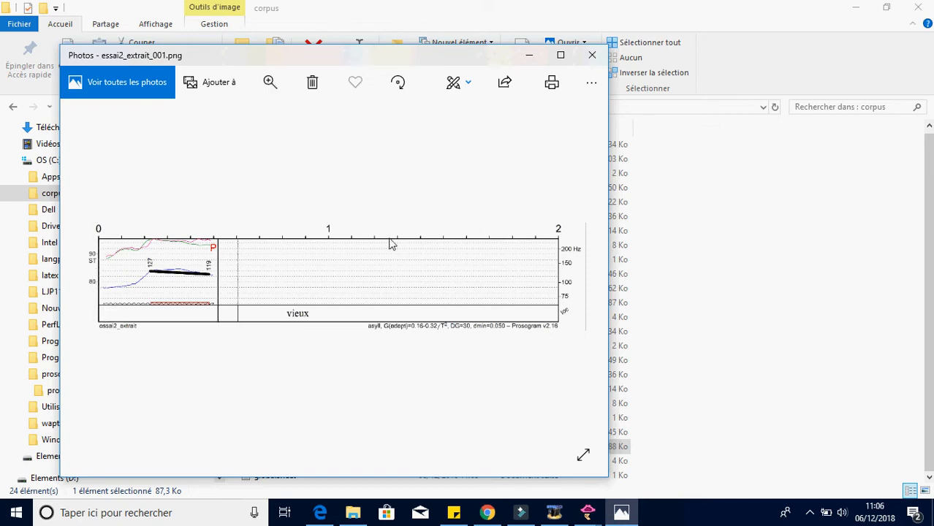
click(596, 54)
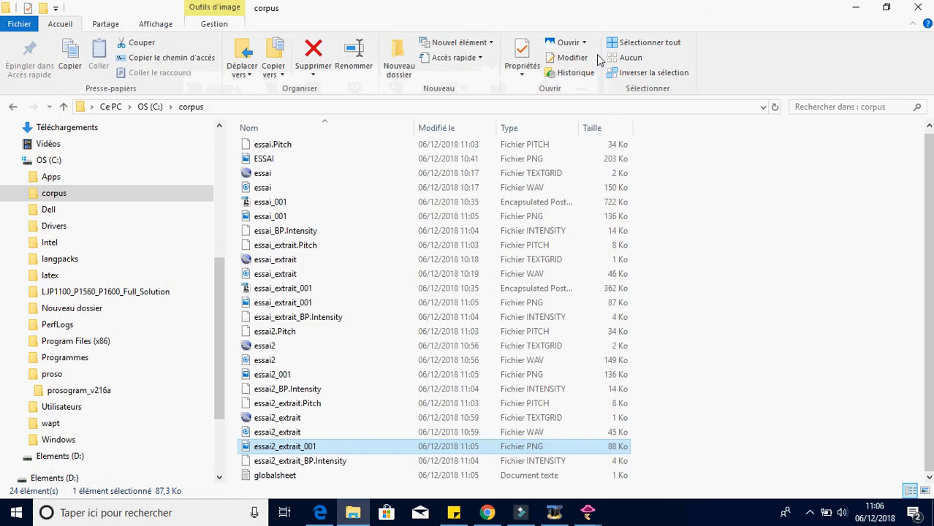
double_click(310, 377)
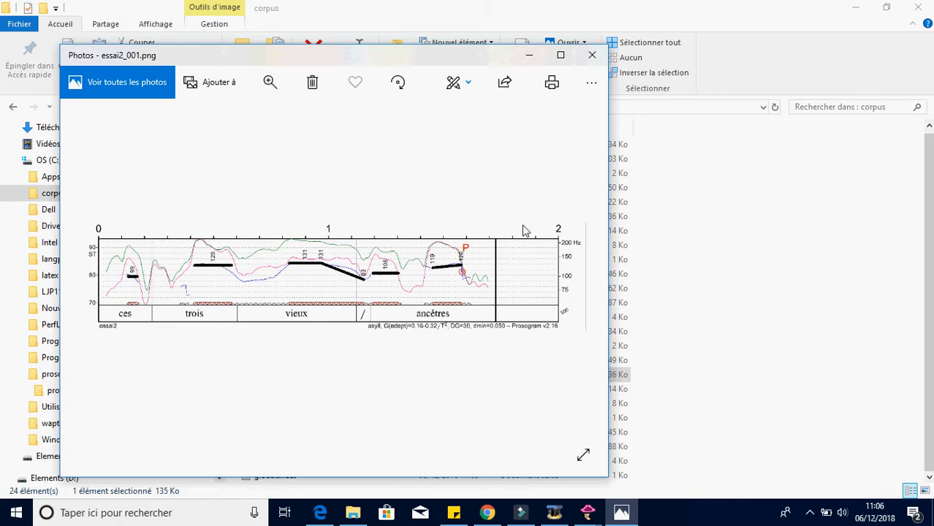
click(593, 57)
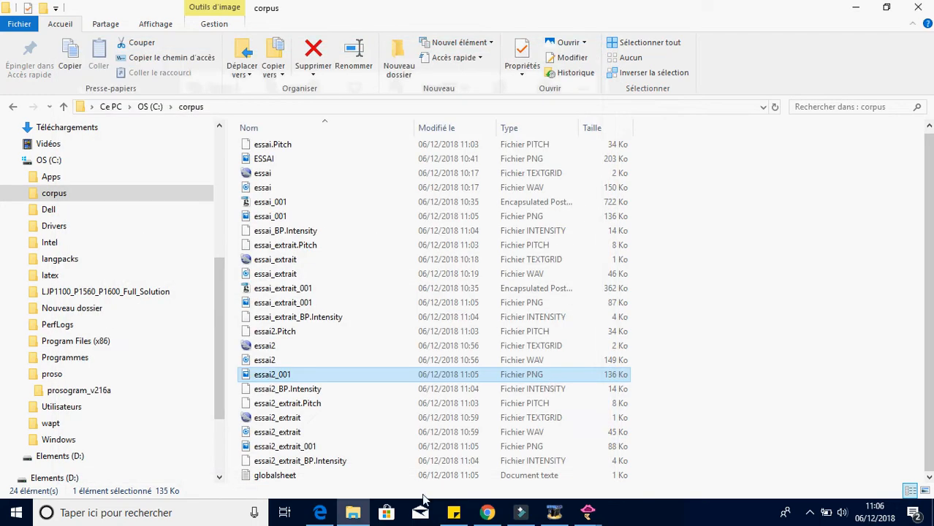
click(361, 514)
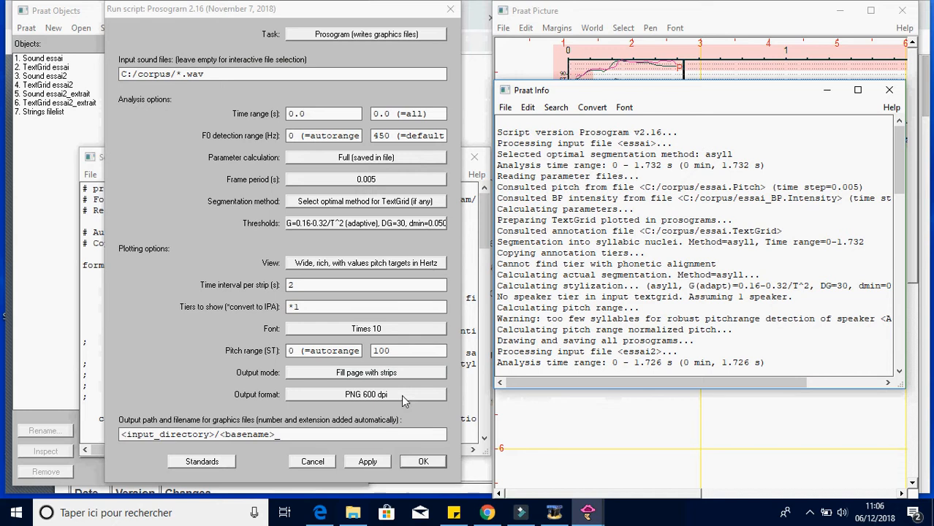
Set the time interval per strip to 0.5 s in the Prosogram settings.
double_click(317, 285)
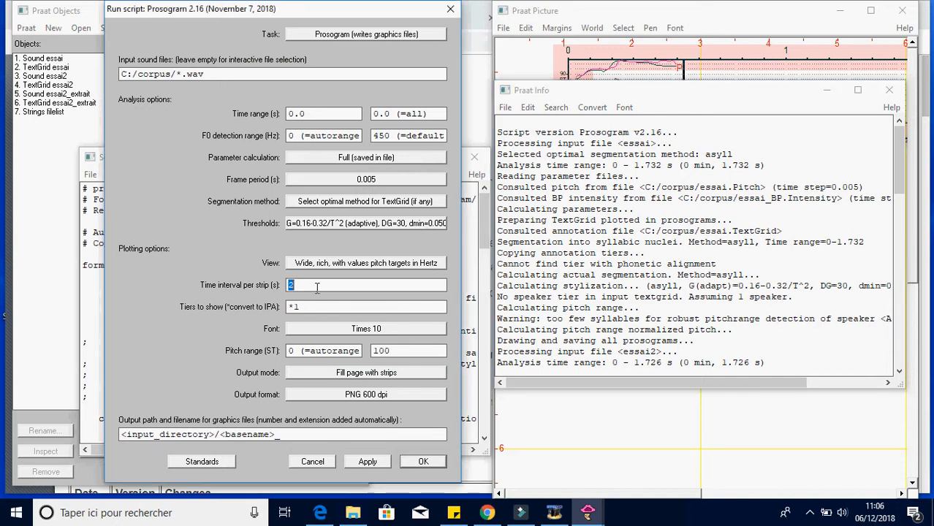
text(0;)
key(BackSpace)
text(.5)
drag(304, 285, 274, 292)
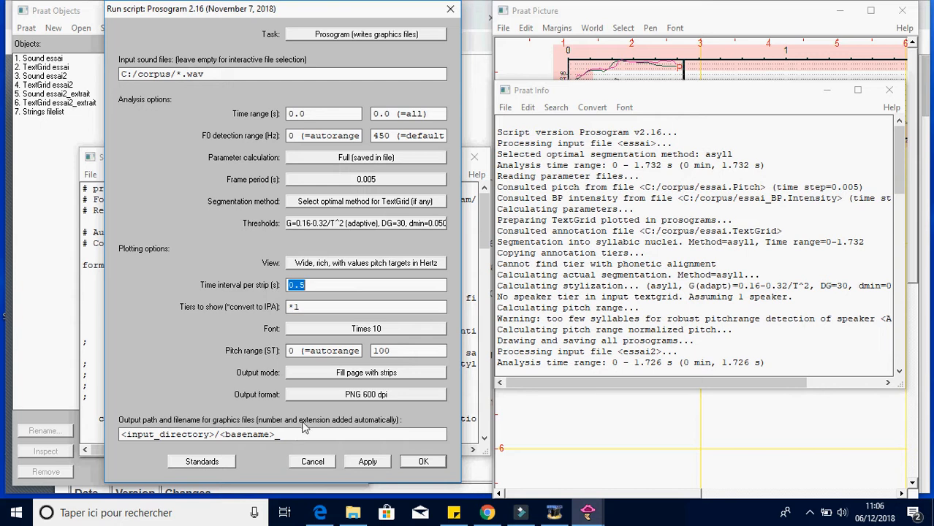
Switch to File Explorer, reverse the name sorting in C:\corpus, and examine the Pitch and BP.Intensity files.
mouse_move(352, 512)
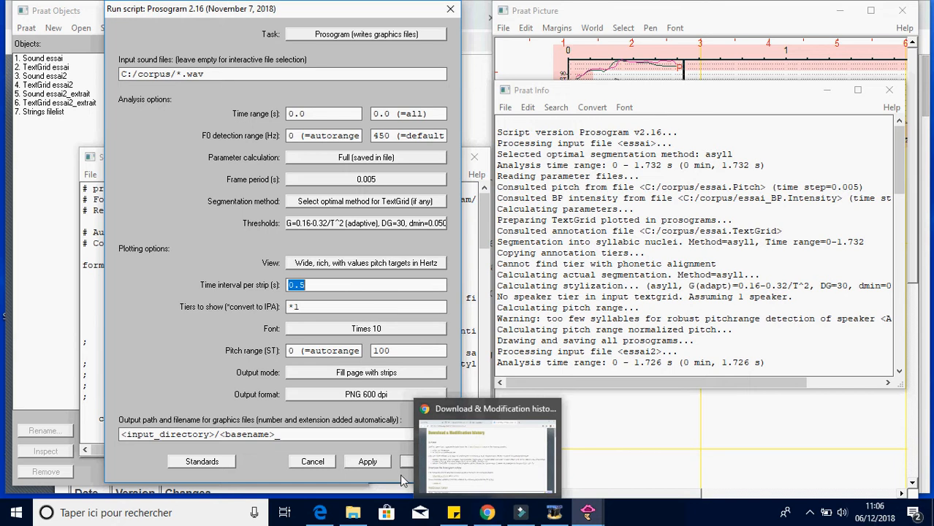
click(353, 515)
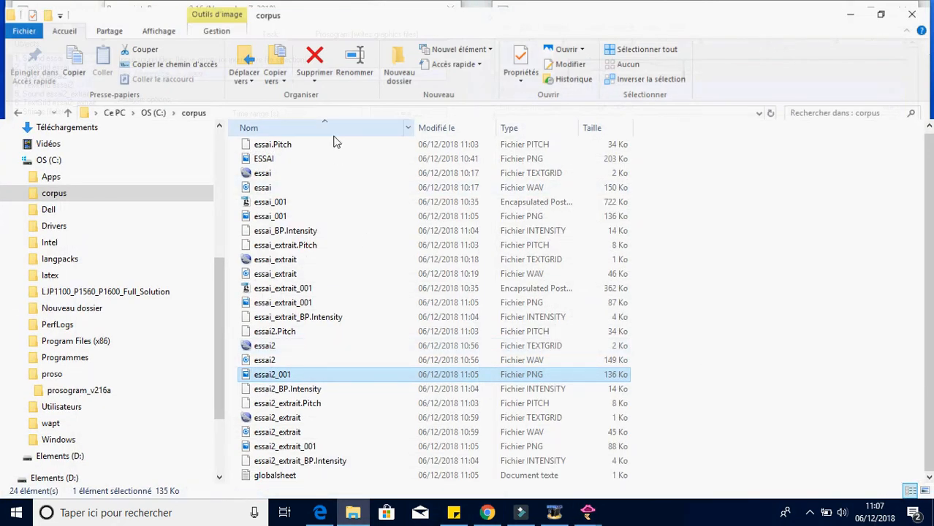
click(325, 129)
click(308, 143)
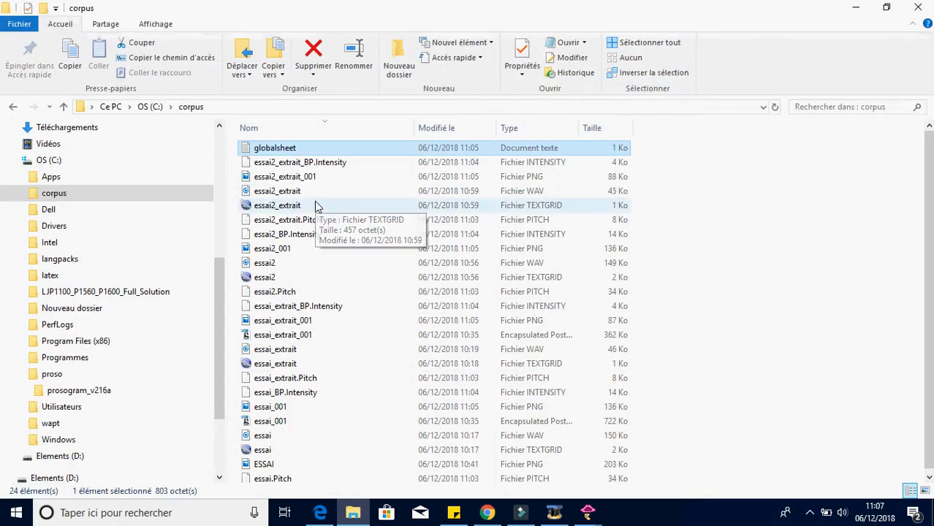
click(293, 293)
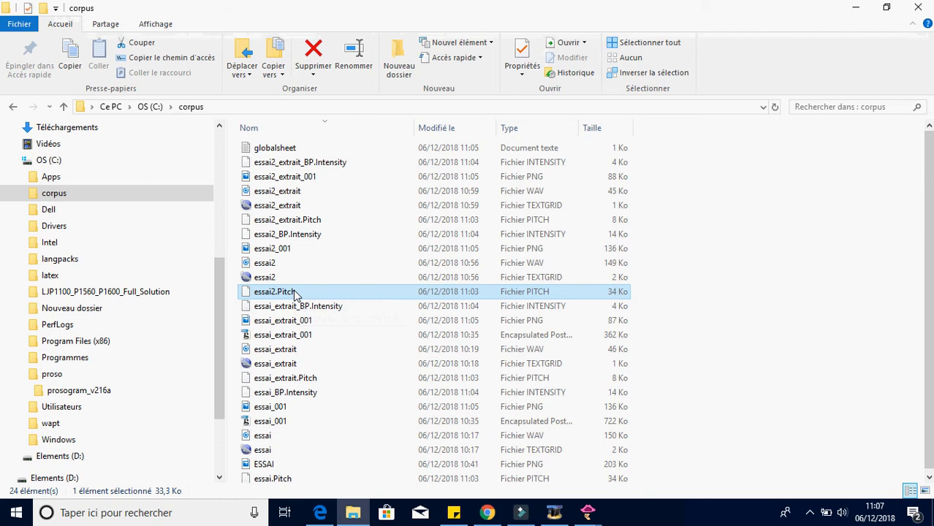
click(291, 380)
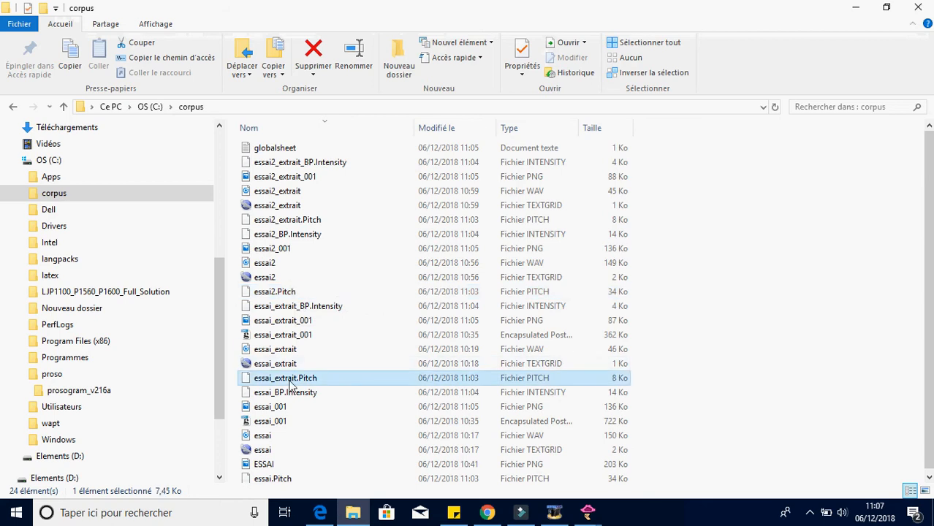
click(325, 312)
click(312, 235)
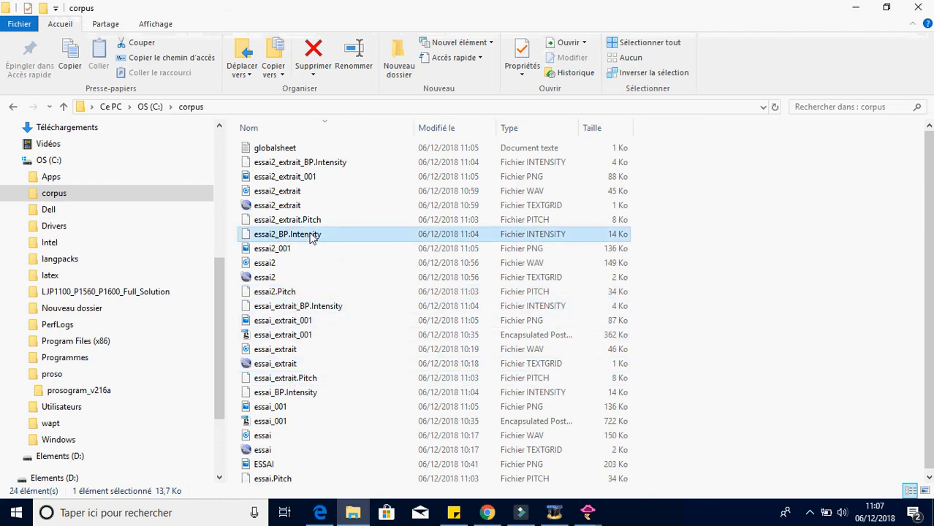
Switch to the Praat Objects window and browse to C:\corpus for reading objects from file.
click(585, 514)
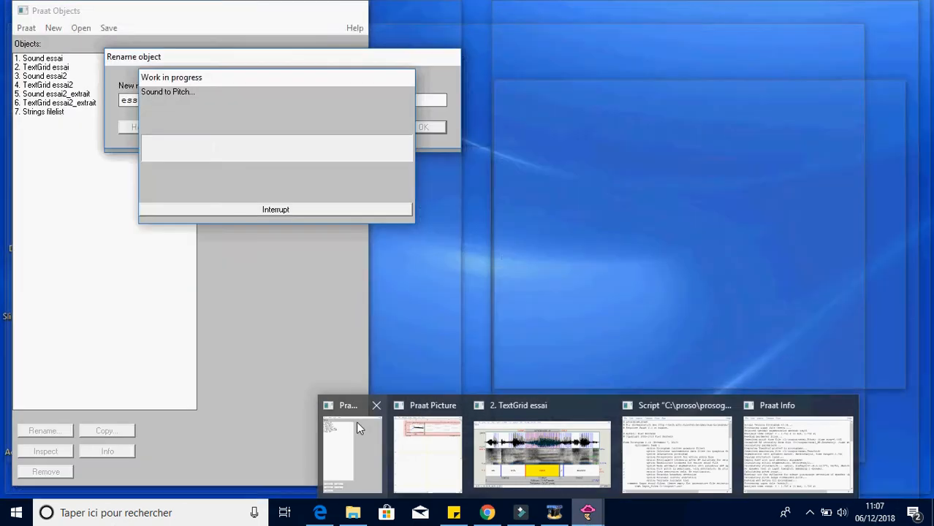
click(356, 420)
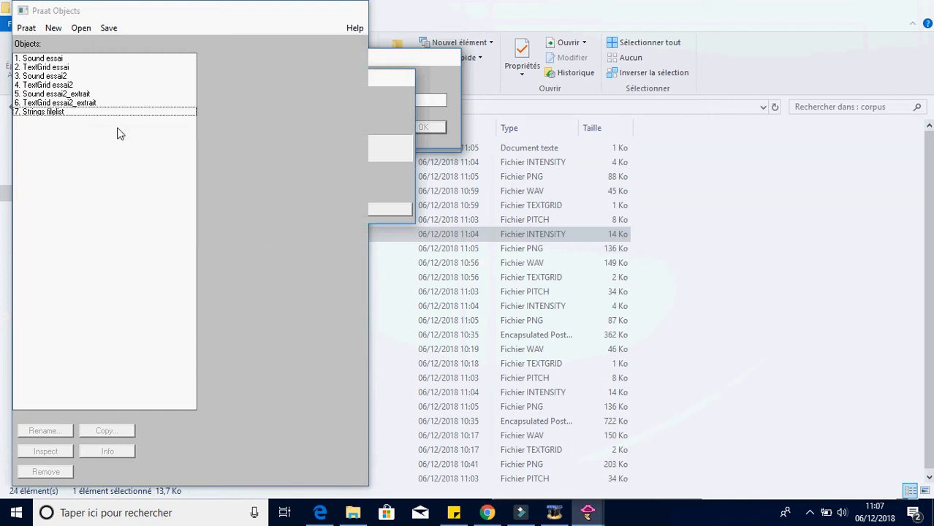
click(82, 29)
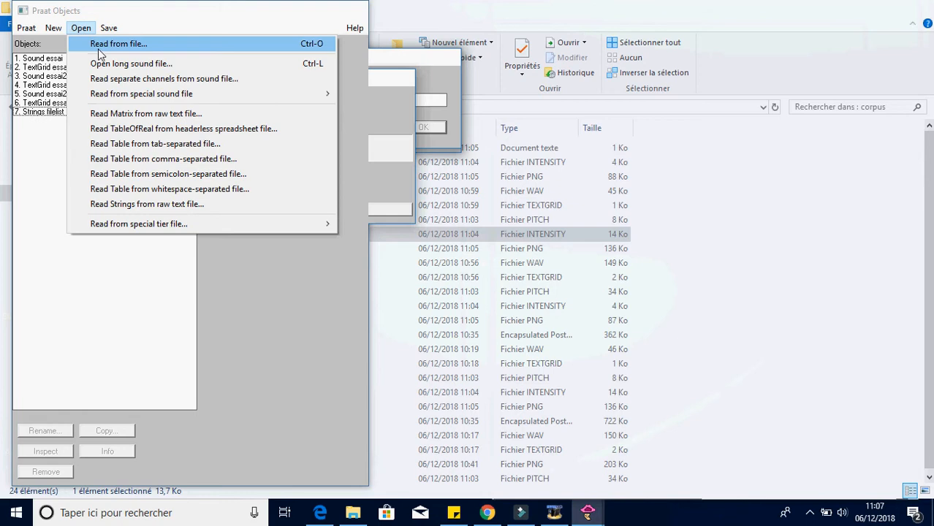
click(100, 46)
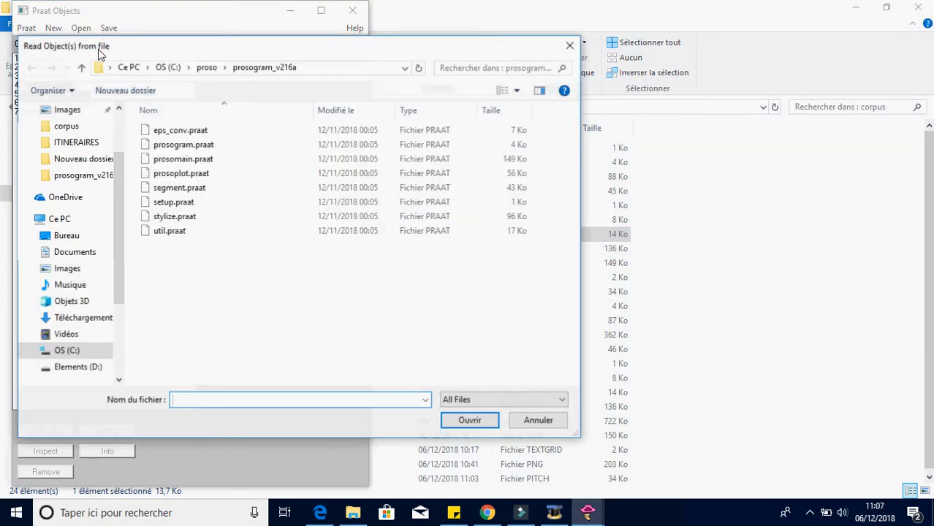
scroll(98, 202, down, 3)
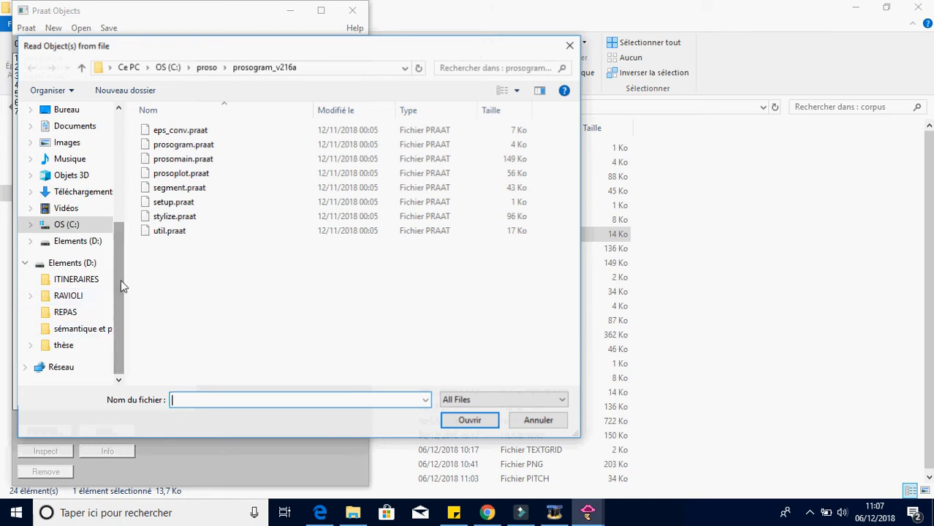
scroll(110, 274, up, 1)
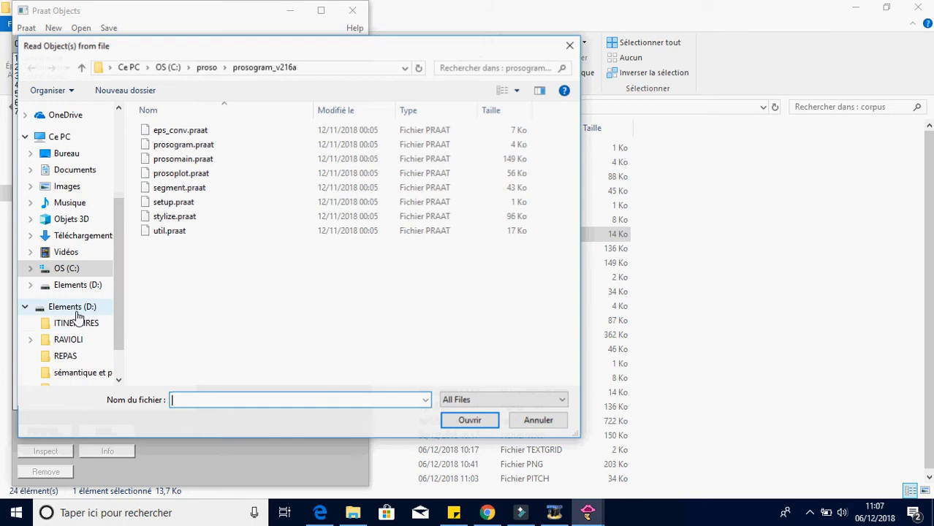
scroll(116, 273, down, 1)
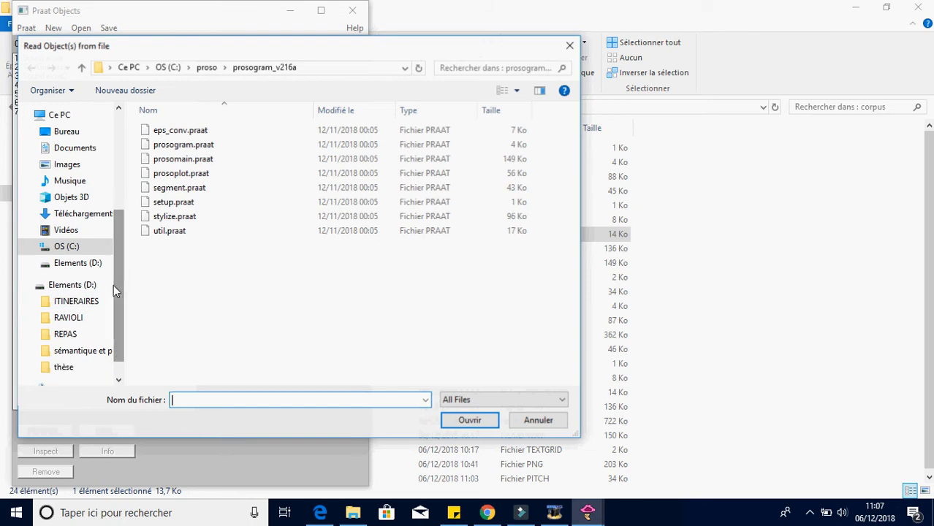
click(34, 247)
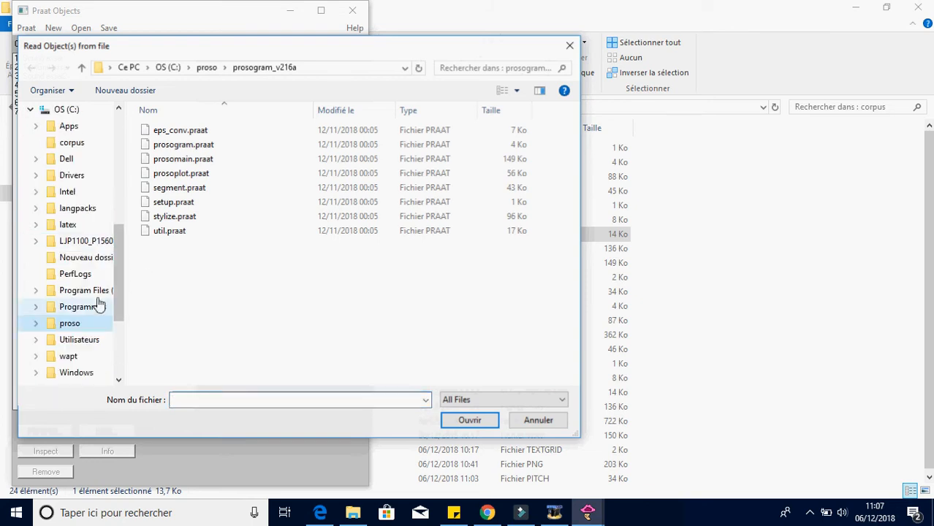
click(64, 146)
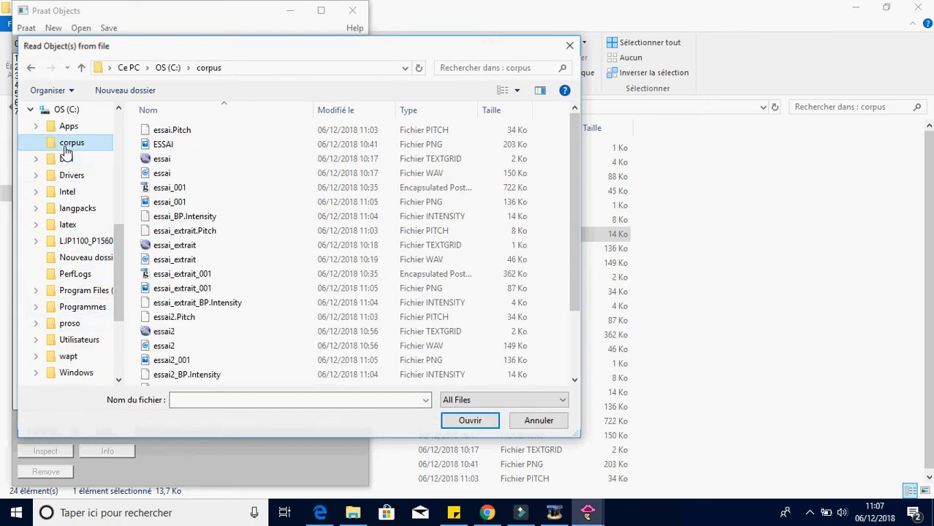
Read essai.Pitch and essai2.Pitch together into the object list.
click(314, 134)
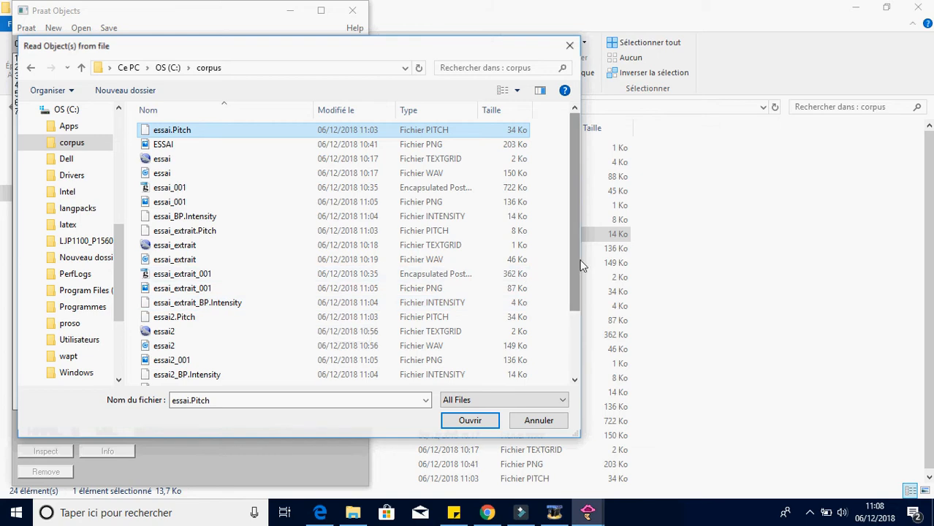
drag(576, 258, 577, 297)
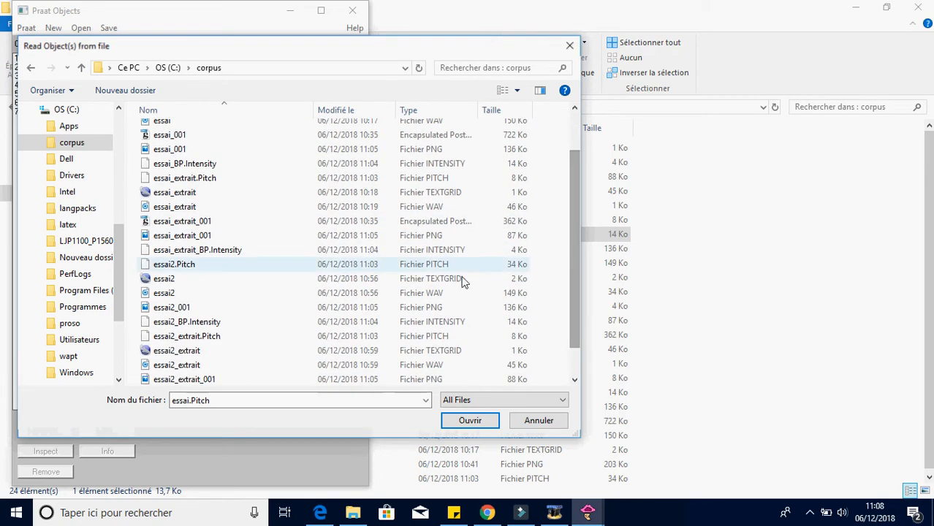
ctrl+click(284, 271)
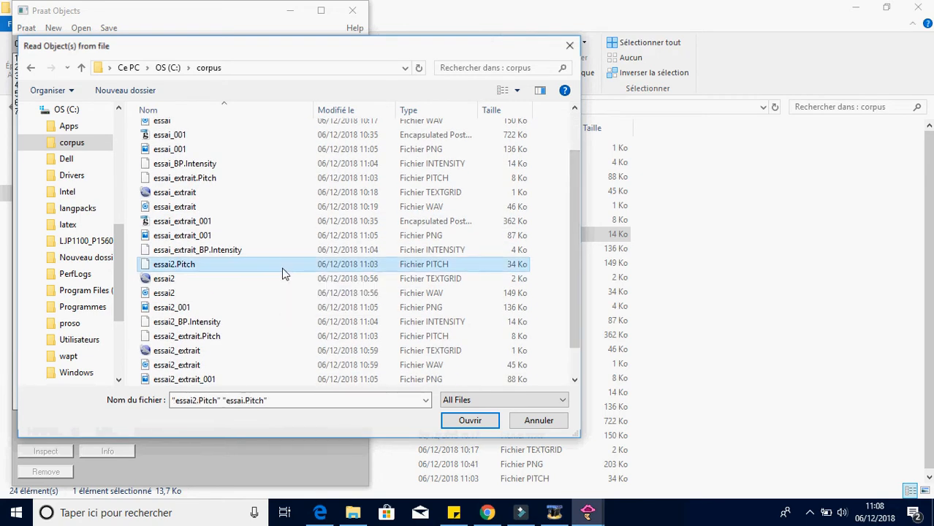
click(468, 421)
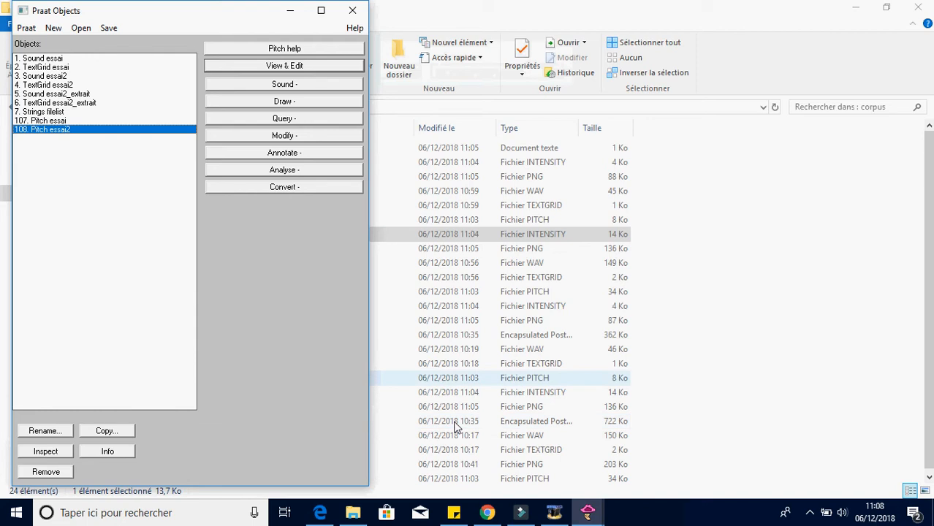
Draw TextGrid essai together with Pitch essai, using tier 1, a 0–500 Hz frequency range and garnish.
click(52, 68)
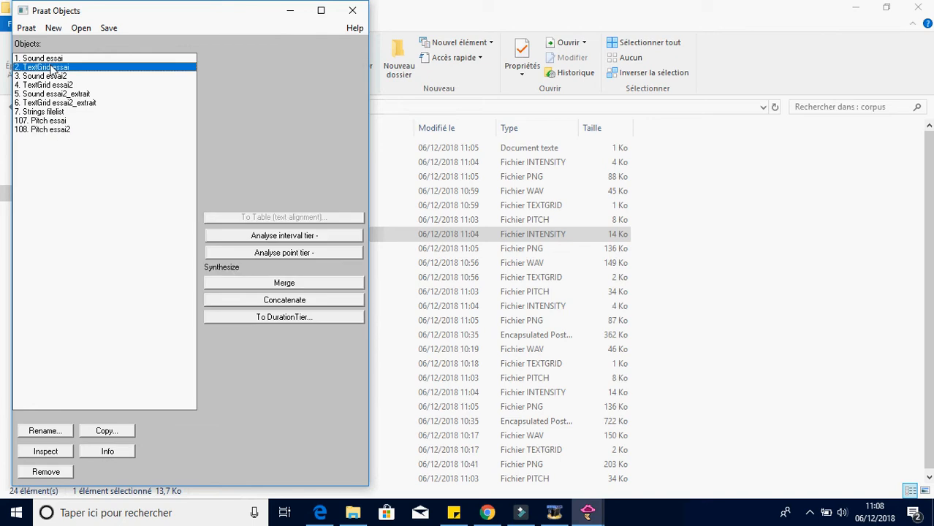
ctrl+click(45, 122)
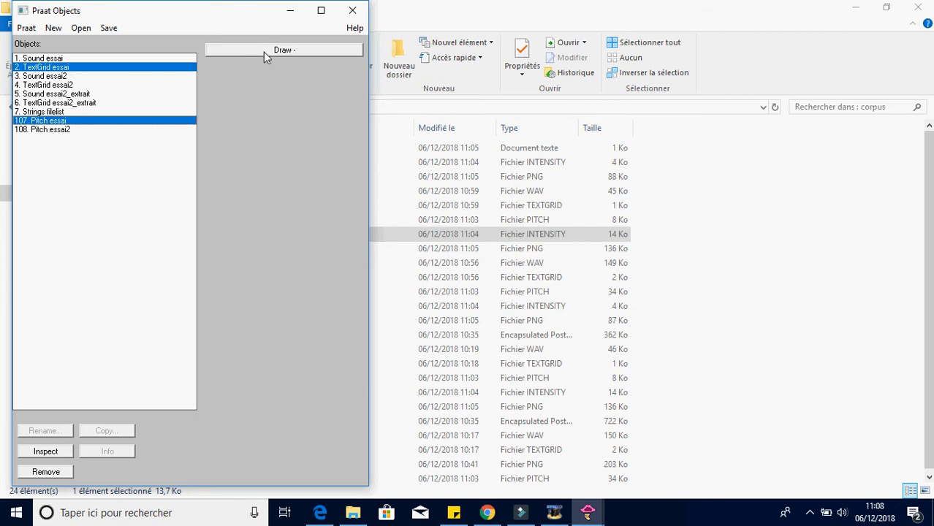
click(311, 51)
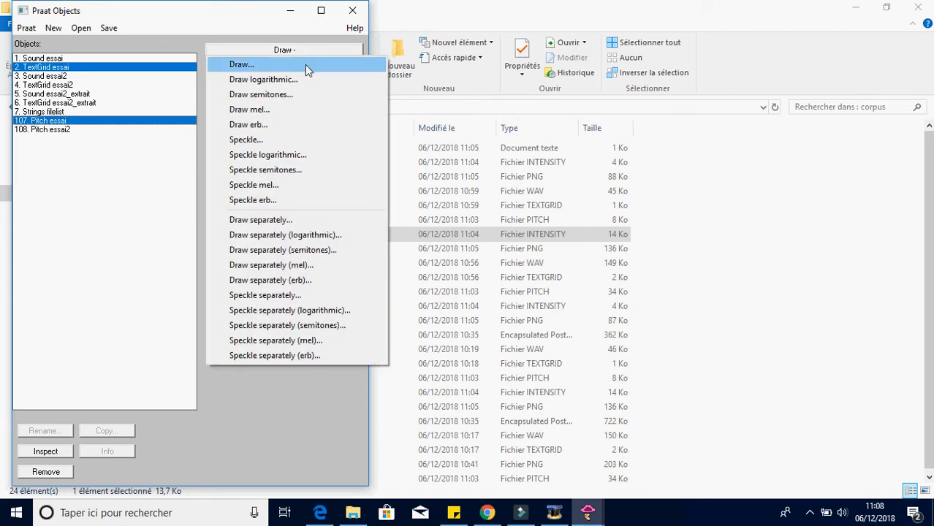
click(306, 67)
mouse_move(304, 65)
mouse_down()
mouse_move(270, 132)
mouse_move(271, 155)
mouse_up()
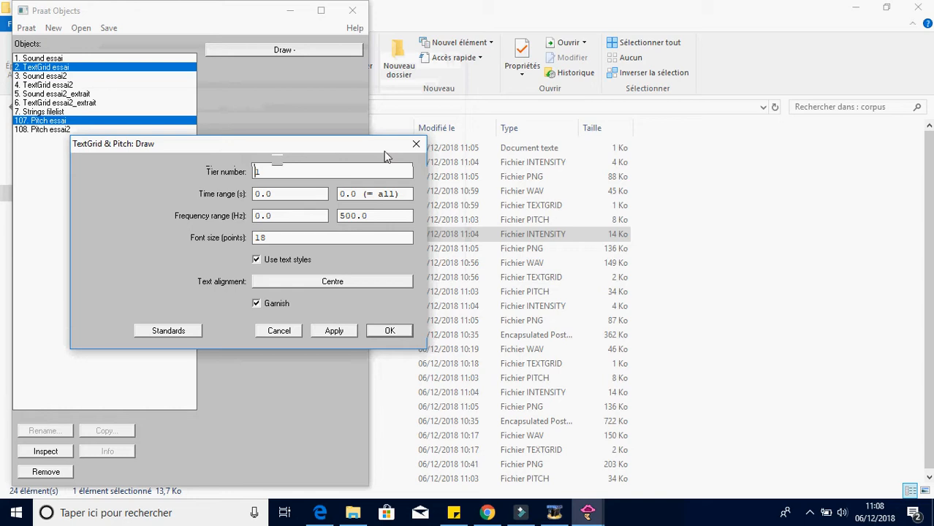
click(334, 331)
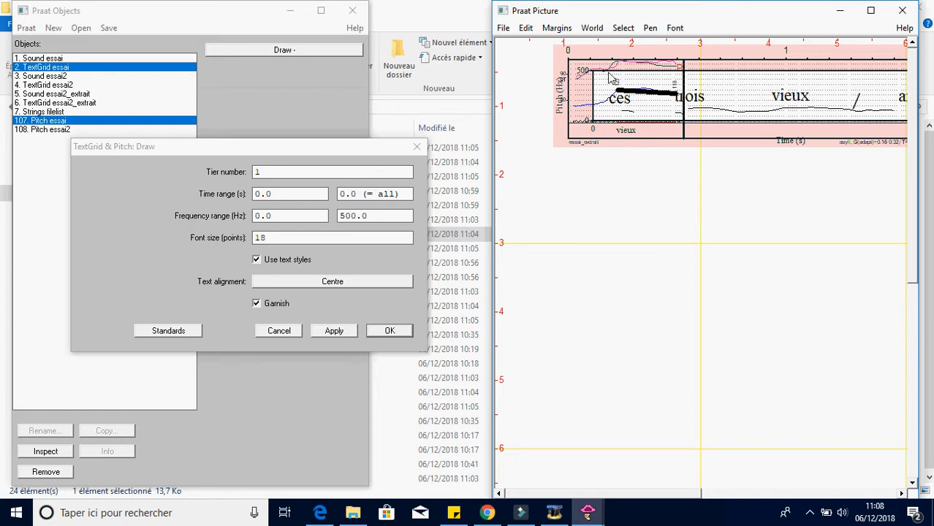
Erase the whole picture and redraw the essai TextGrid and pitch in a drawing area about 6 by 6.
click(525, 27)
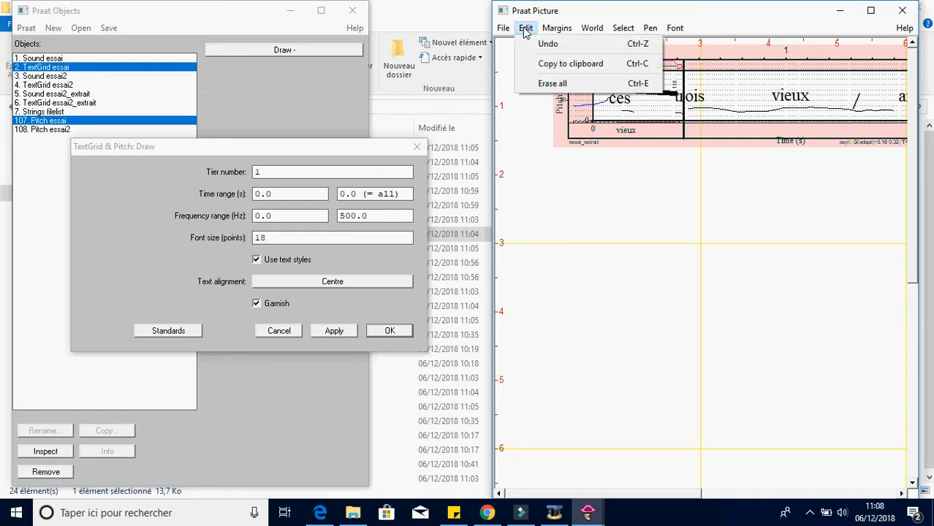
click(550, 85)
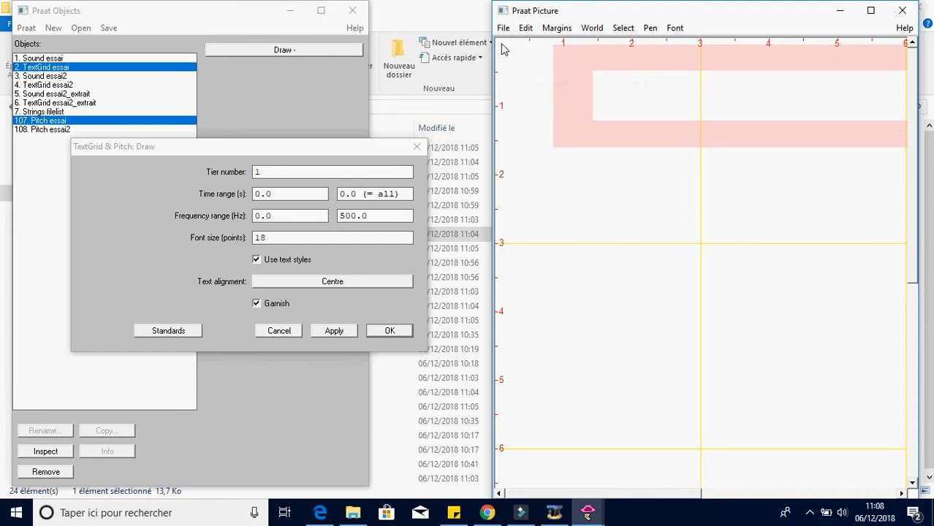
drag(502, 49, 930, 444)
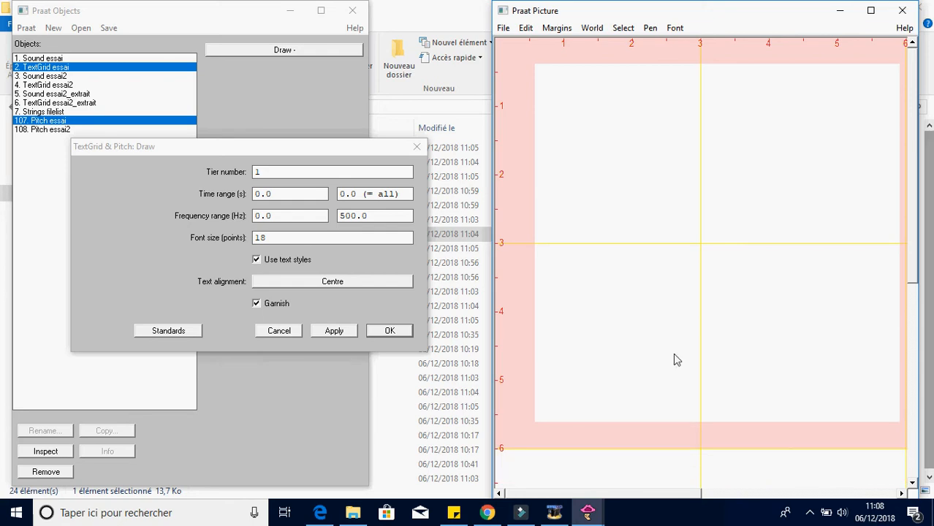
click(335, 331)
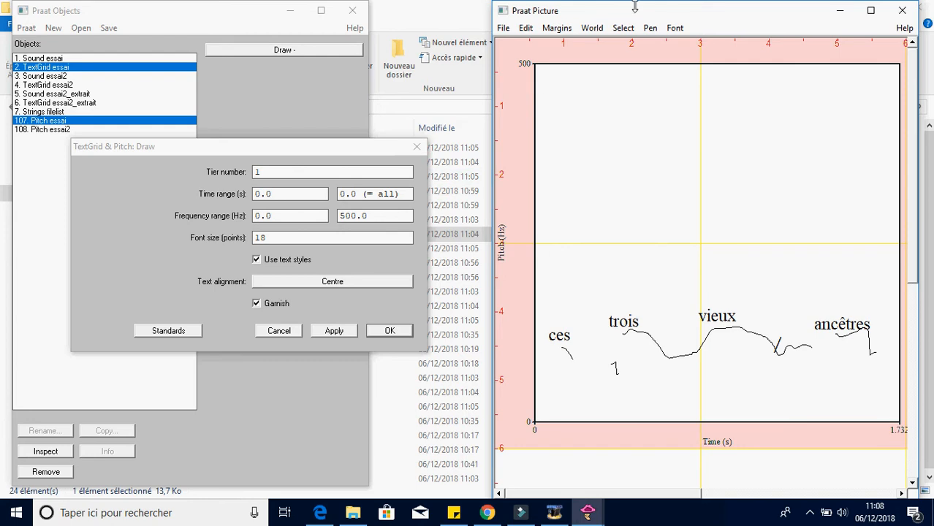
Set the Praat Picture pen colour to red and the line width to 2.
click(649, 30)
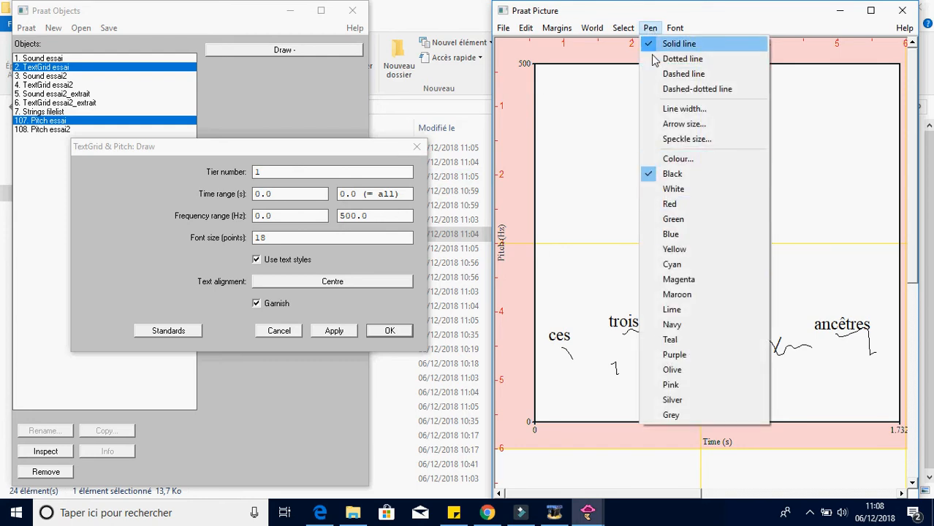
click(667, 205)
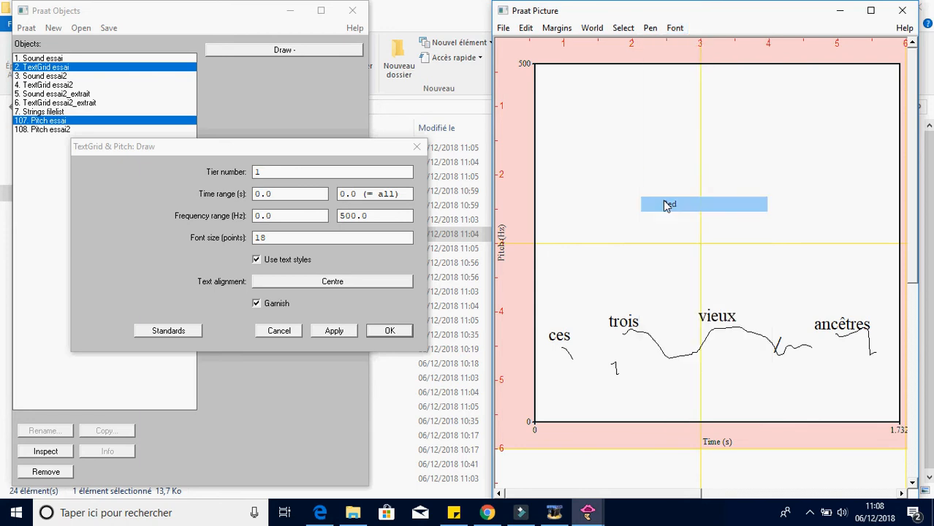
click(649, 28)
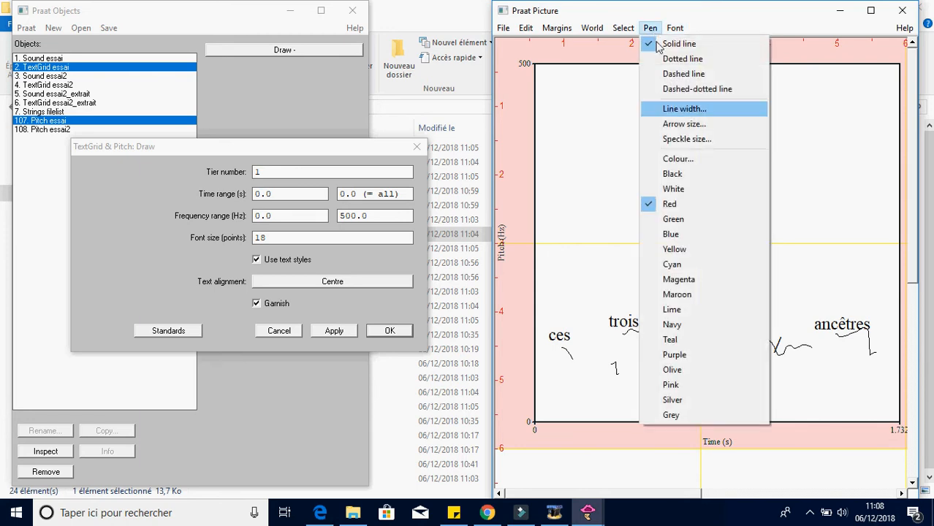
click(691, 110)
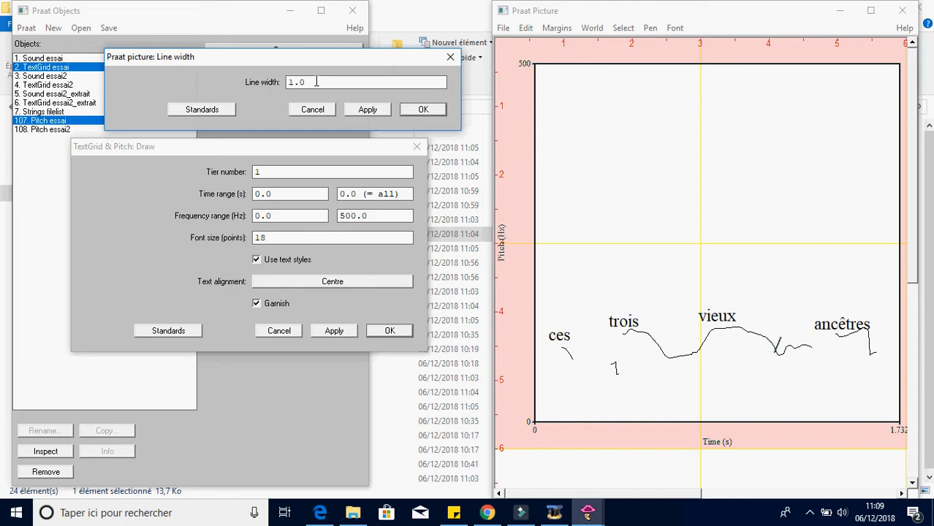
drag(318, 82, 236, 82)
text(2)
click(423, 109)
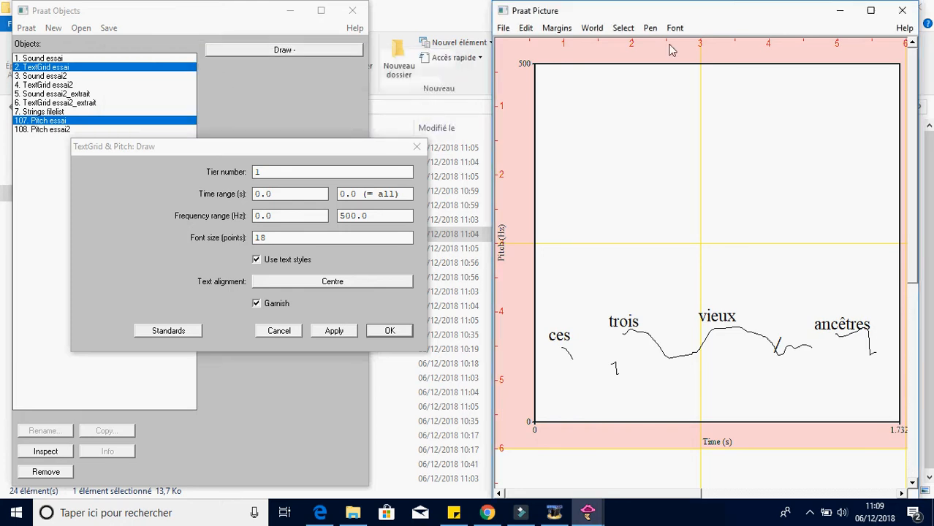
Set the picture pen to a dotted line and the TextGrid and Pitch drawing's minimum frequency to 20 Hz.
click(650, 27)
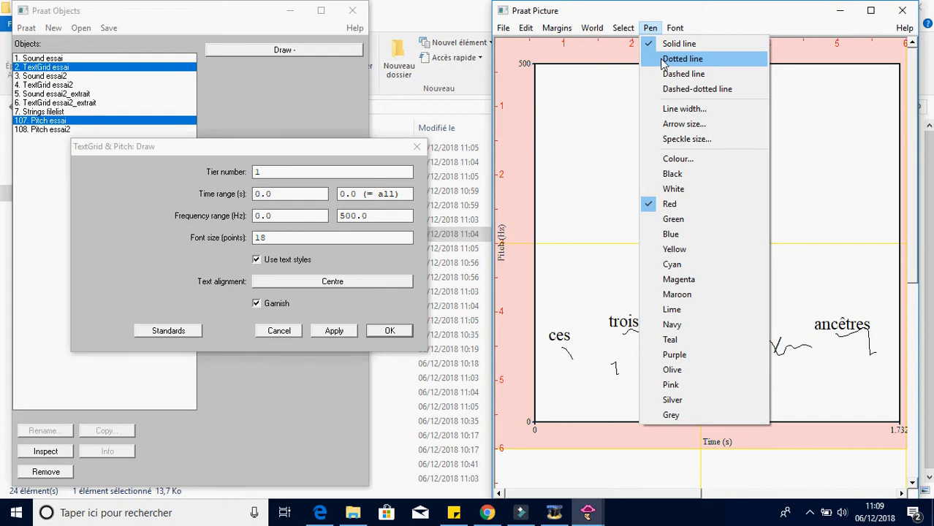
click(662, 59)
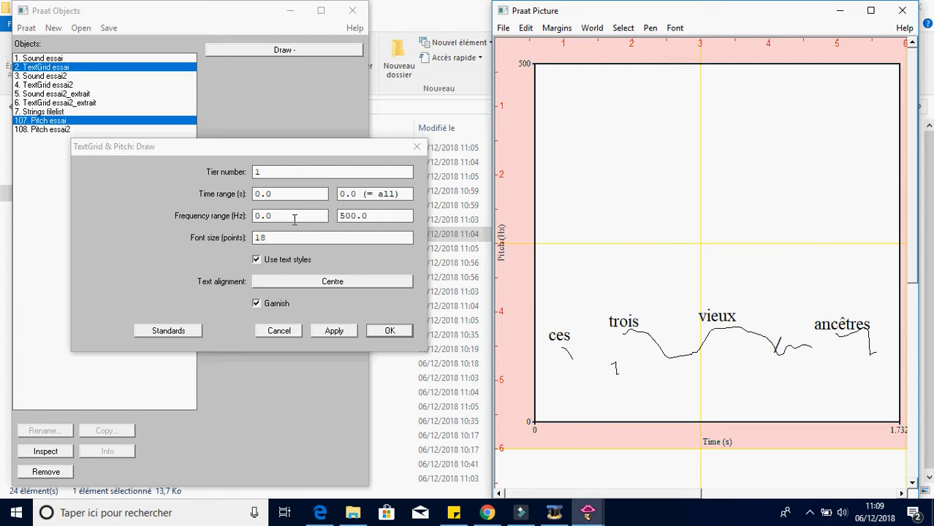
drag(288, 220, 203, 222)
text(20)
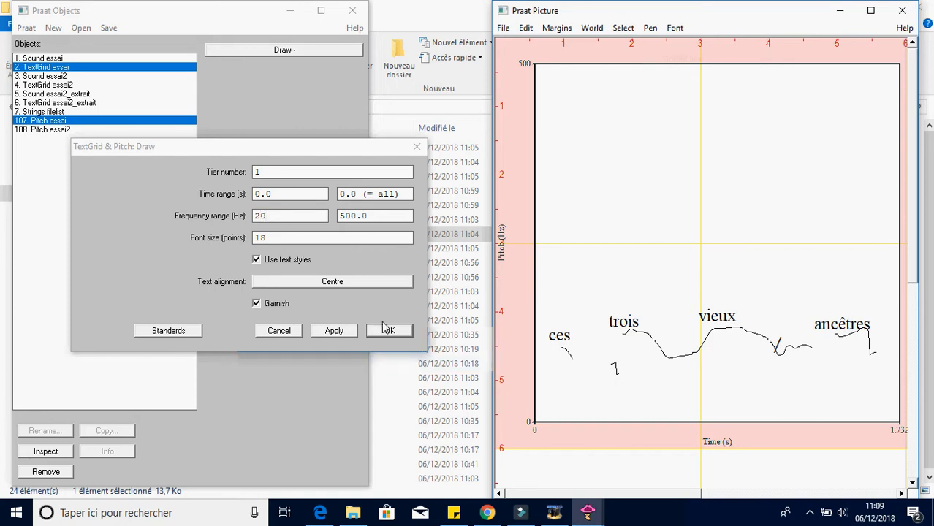
Try drawing TextGrid essai with Pitch essai over the existing curve, and undo the drawing.
click(340, 332)
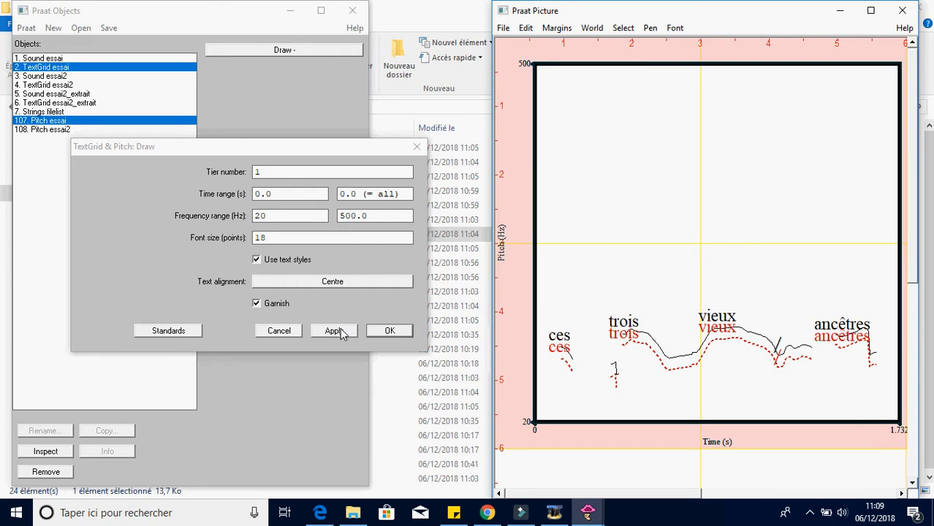
key(ctrl+z)
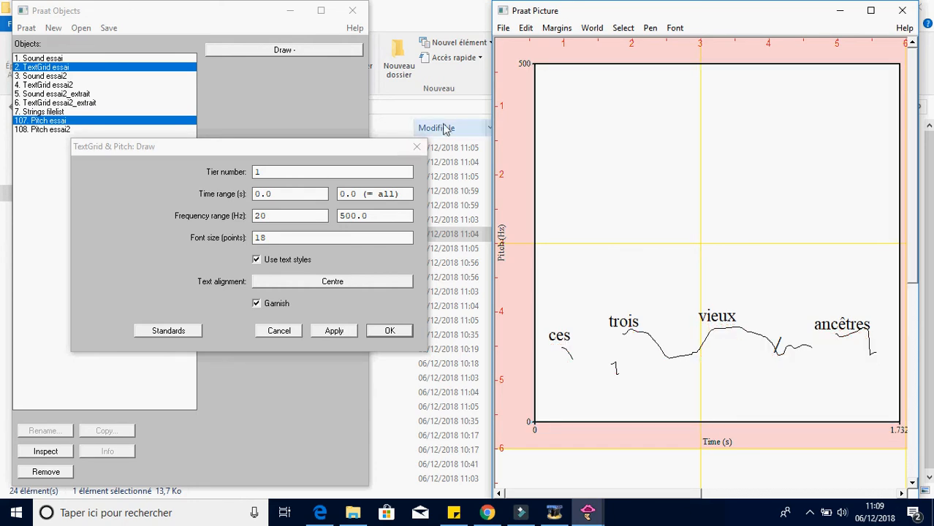
click(418, 148)
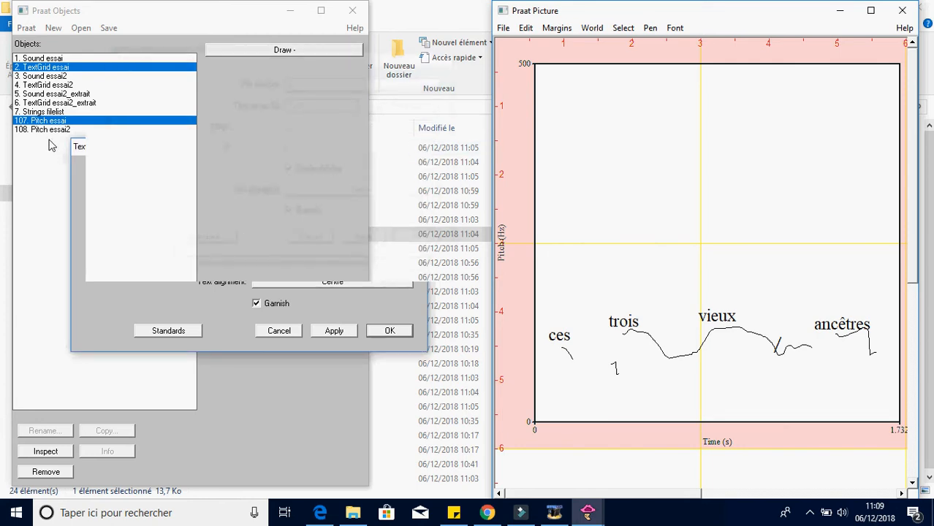
Draw TextGrid essai2 together with Pitch essai2 over the black curve, using tier 1, a 20–500 Hz range and garnish.
click(47, 133)
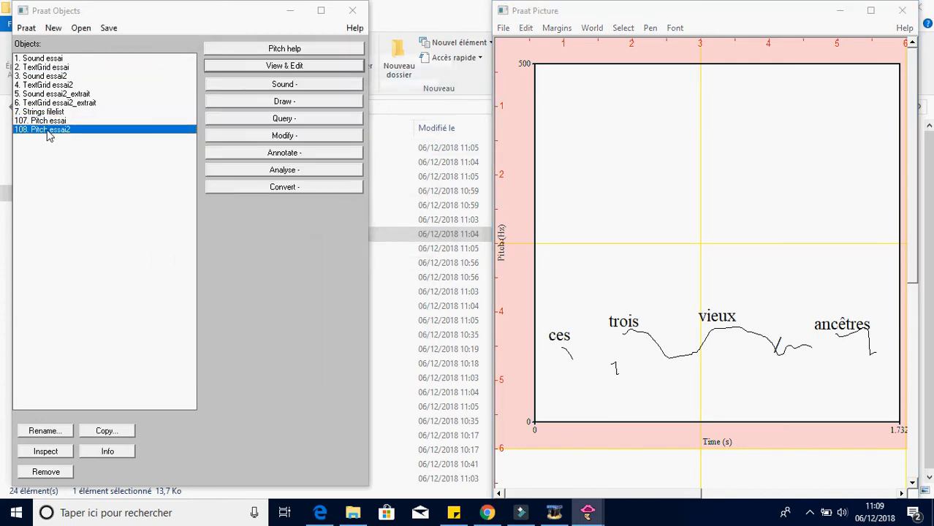
ctrl+click(68, 86)
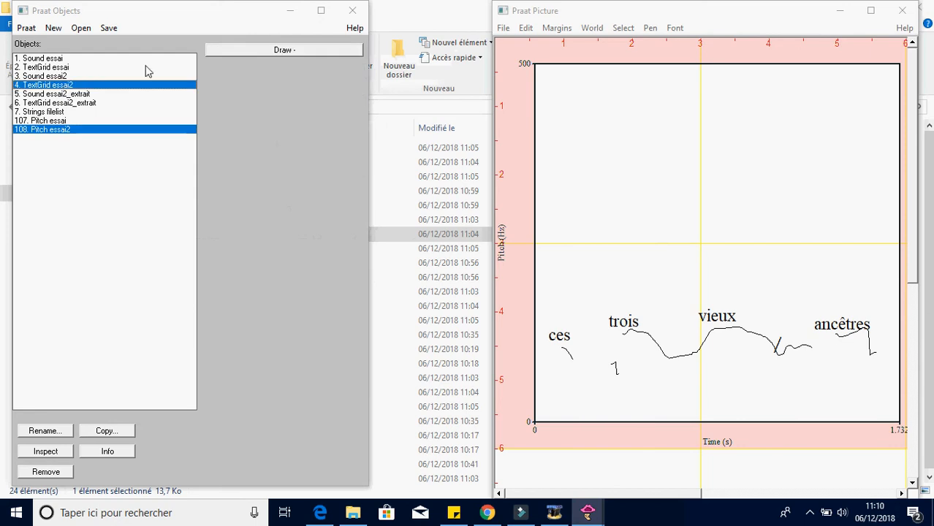
click(245, 52)
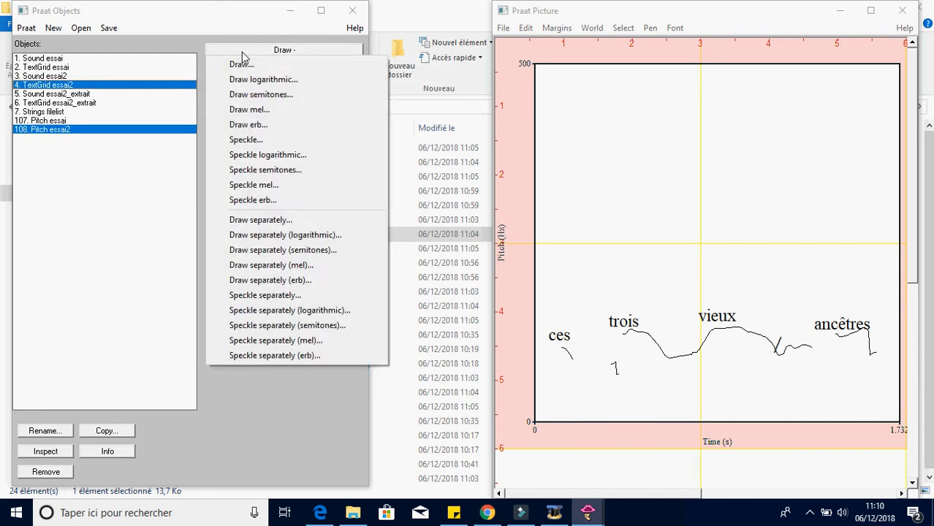
click(241, 65)
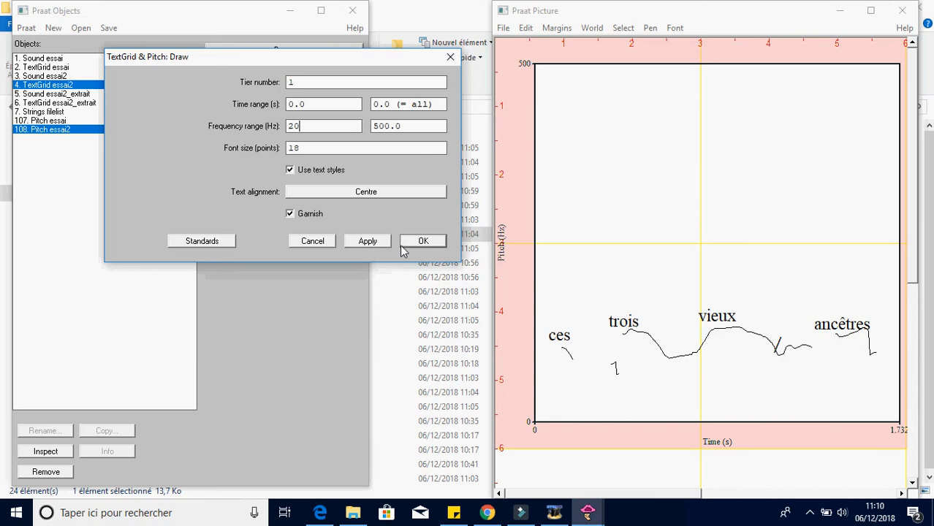
click(368, 241)
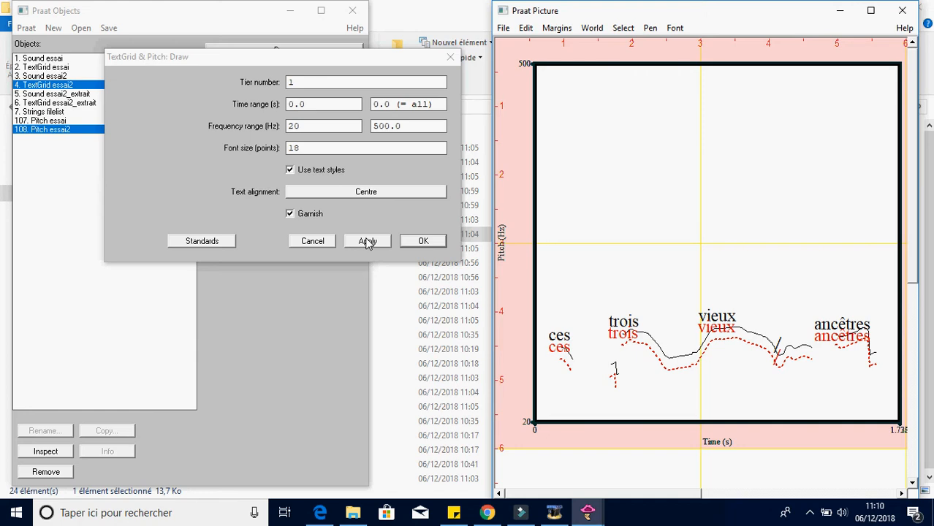
click(450, 57)
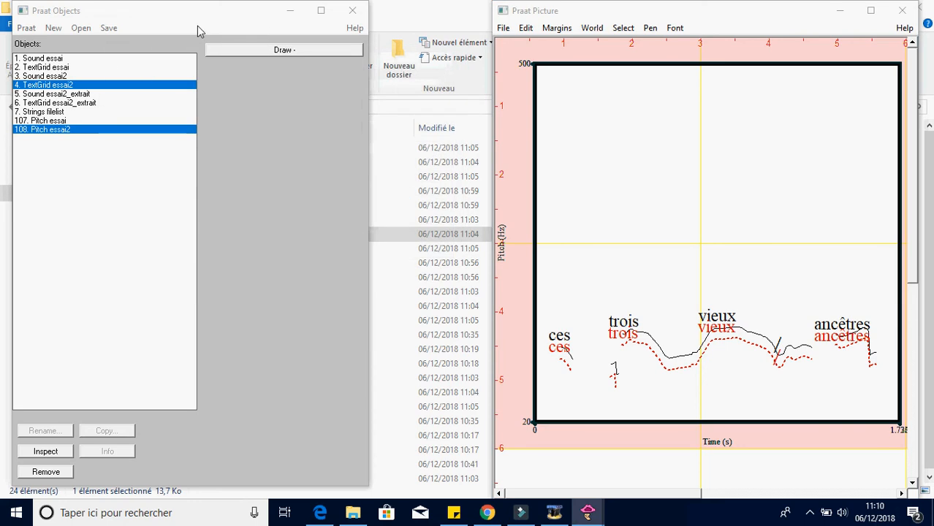
Read essai2_BP.Intensity from the corpus folder into the object list.
click(80, 29)
click(87, 45)
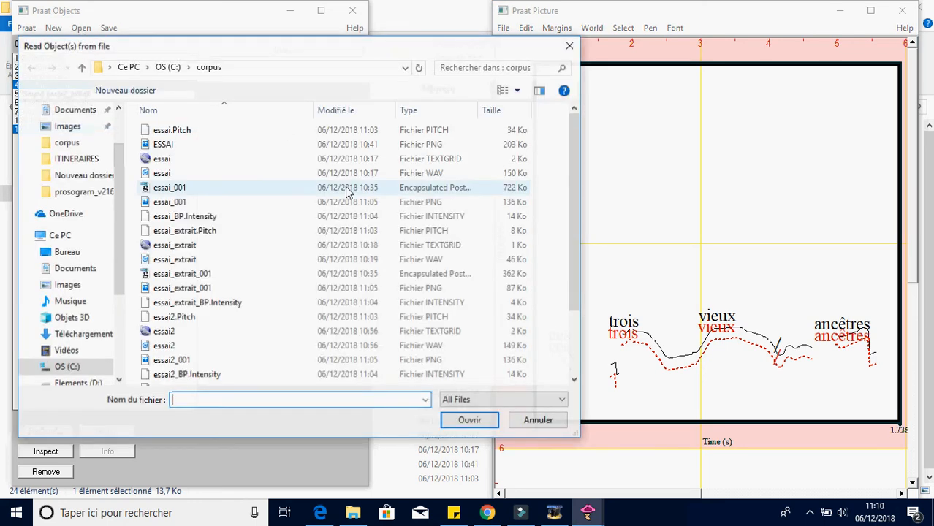
click(242, 376)
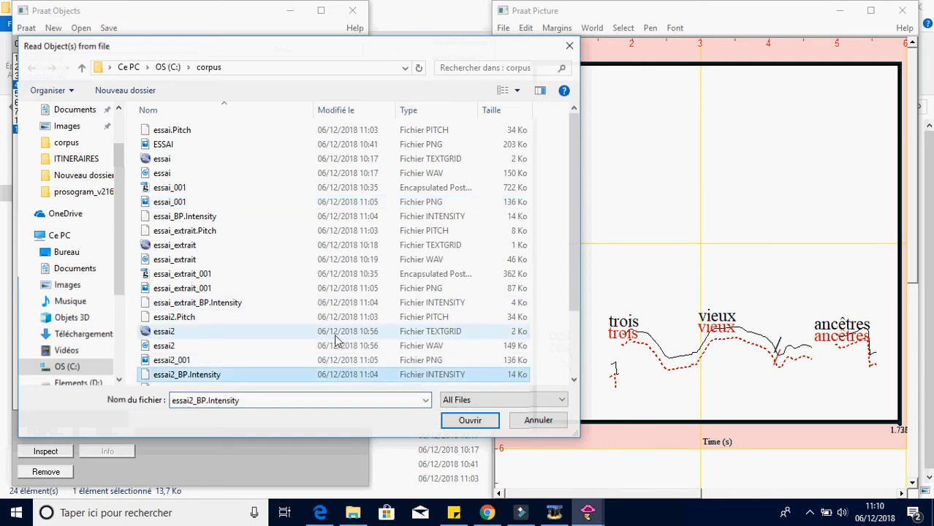
drag(573, 290, 567, 367)
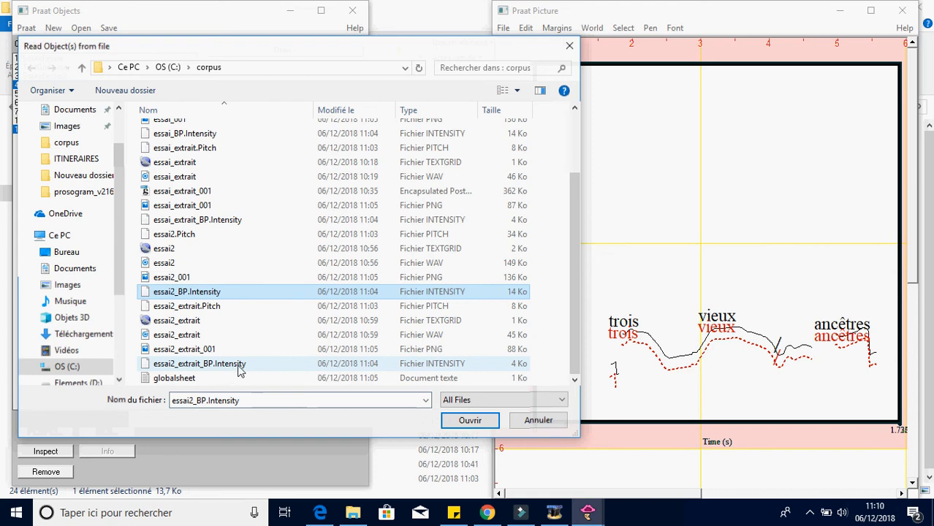
click(469, 420)
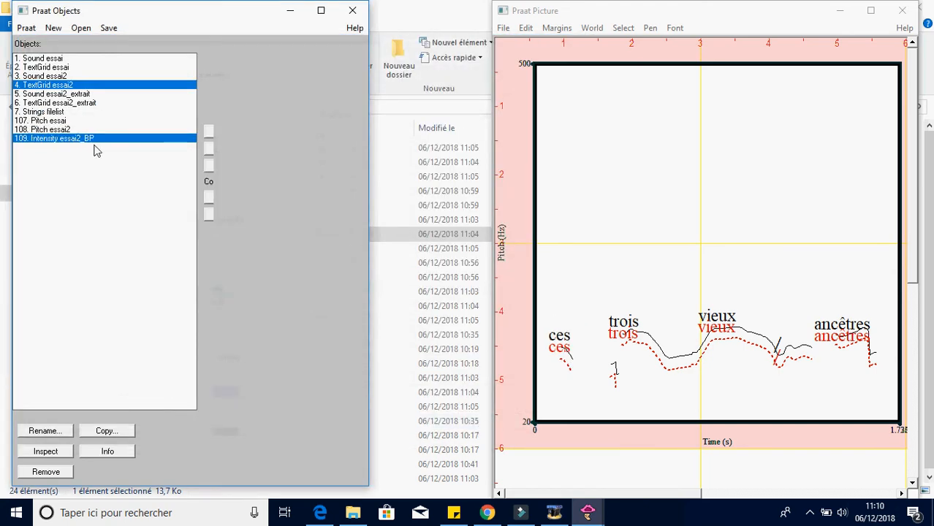
Set the pen colour to blue and draw Intensity essai2_BP over the pitch curves with automatic maximum and garnish.
click(124, 86)
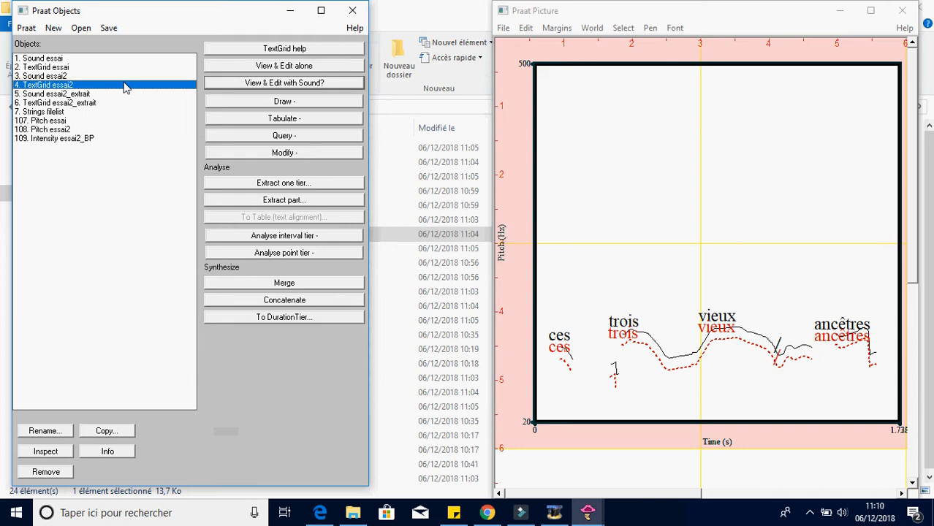
click(79, 138)
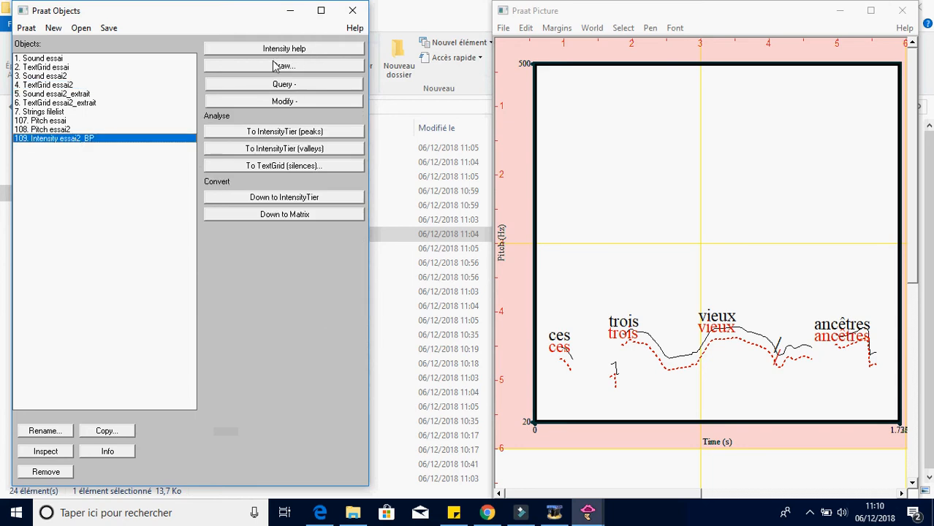
click(647, 29)
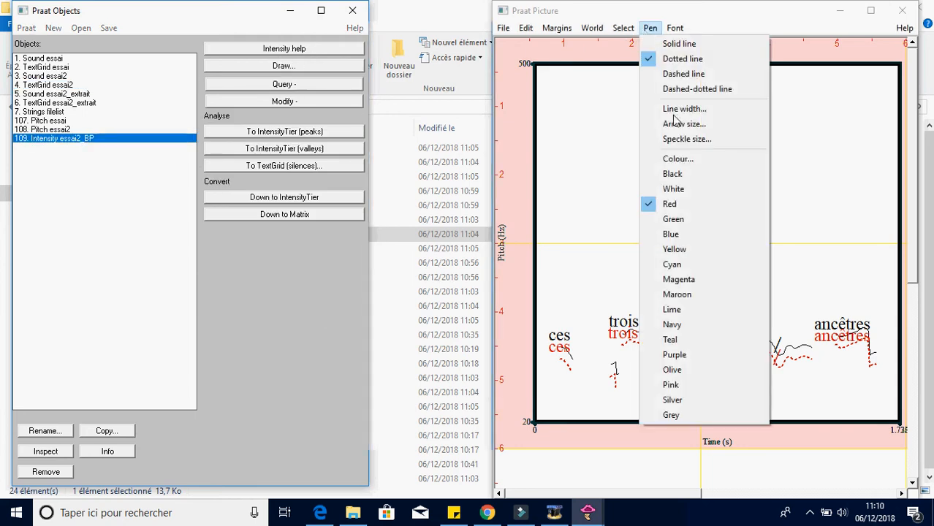
click(685, 235)
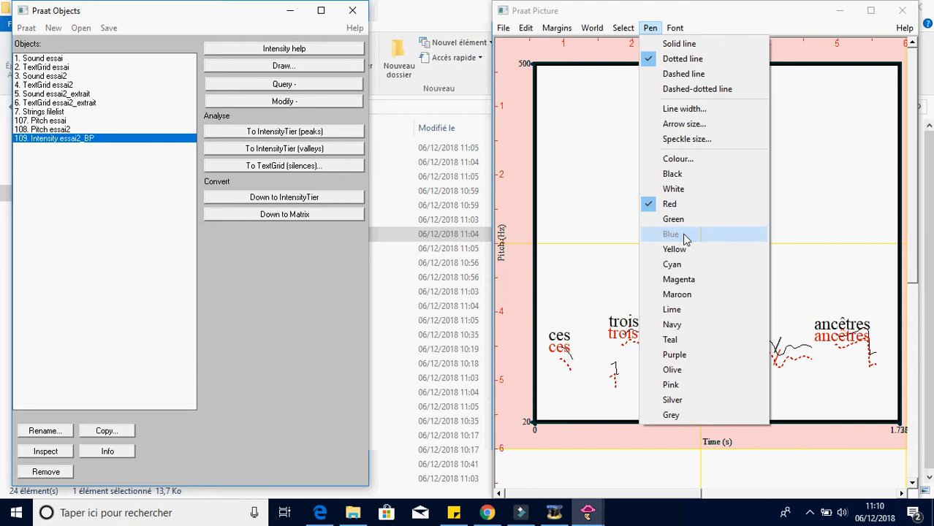
click(290, 63)
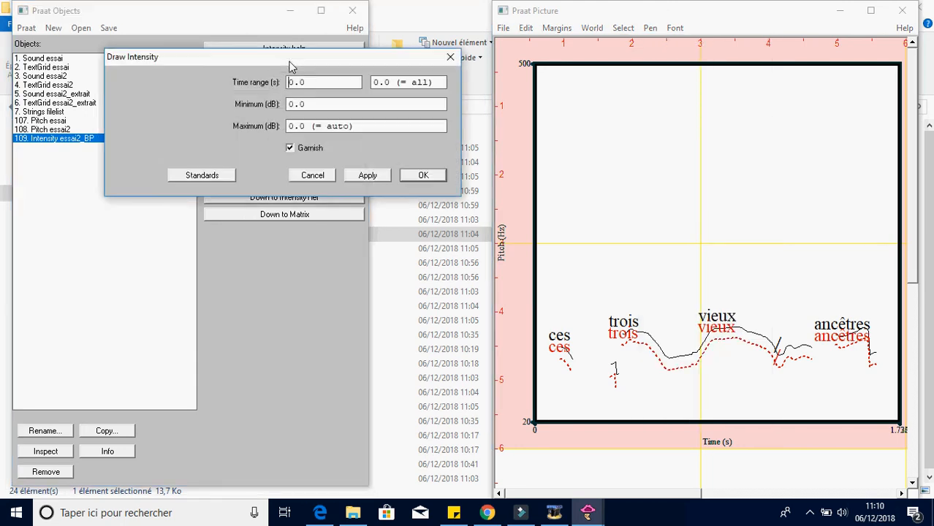
click(410, 179)
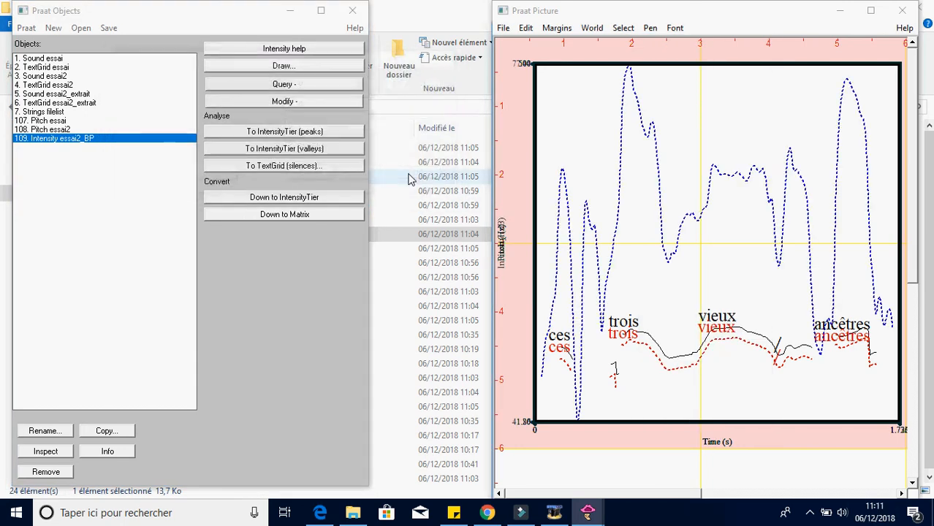
Read essai2_extrait.Pitch from the corpus folder into the object list.
click(82, 30)
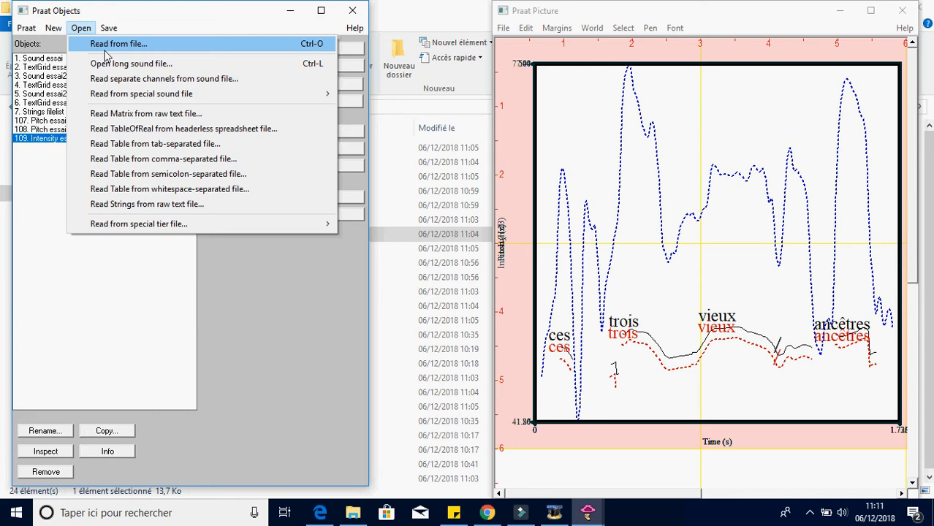
click(109, 44)
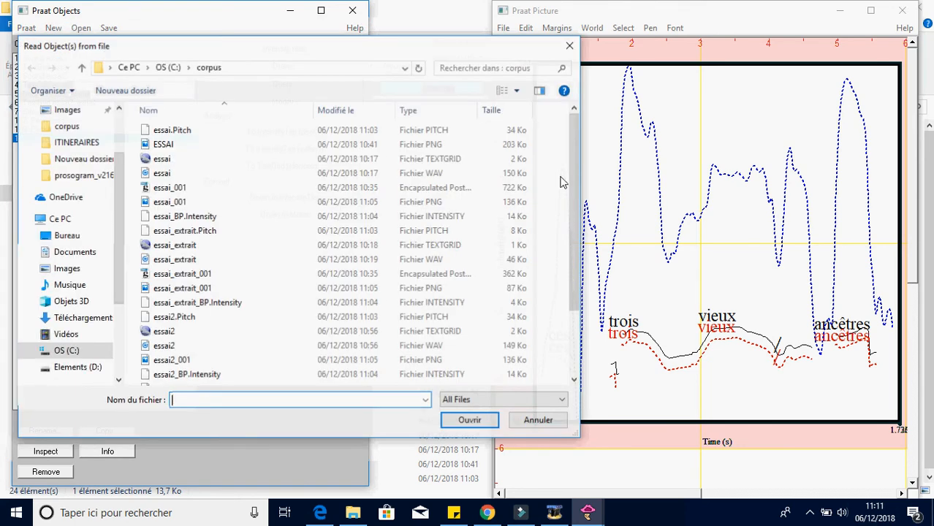
drag(573, 231, 564, 333)
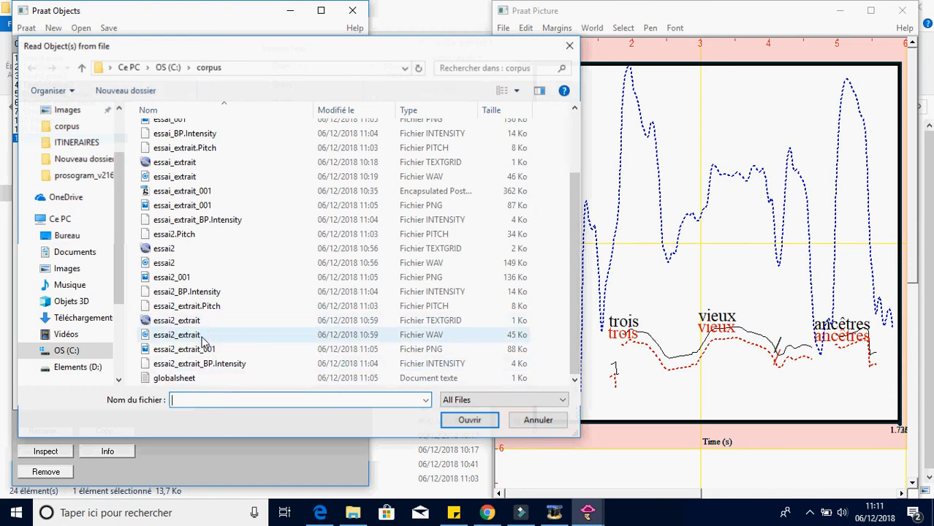
click(210, 310)
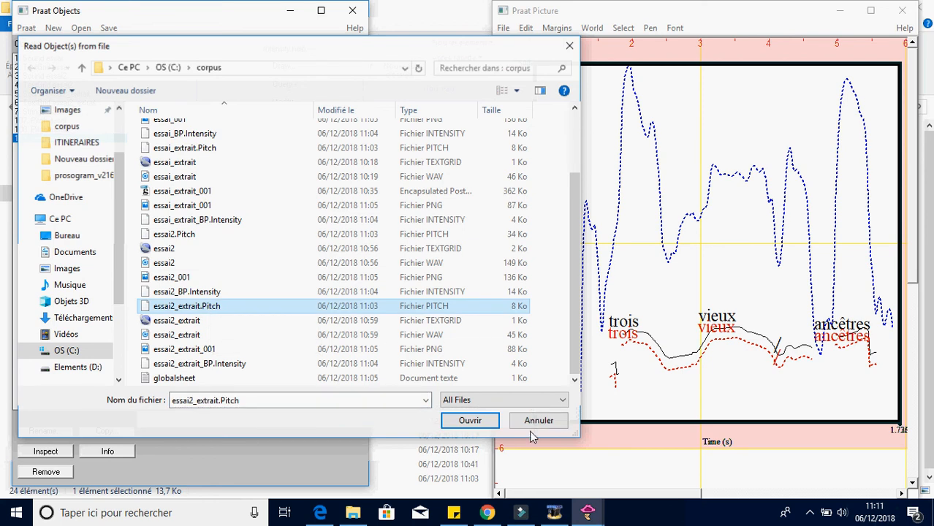
click(454, 422)
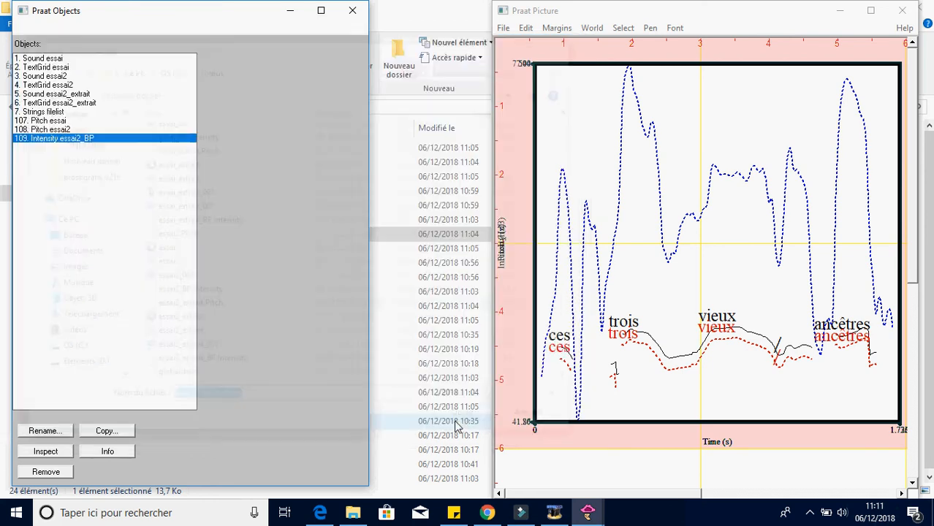
Set the picture's arrow size to 4.
click(649, 31)
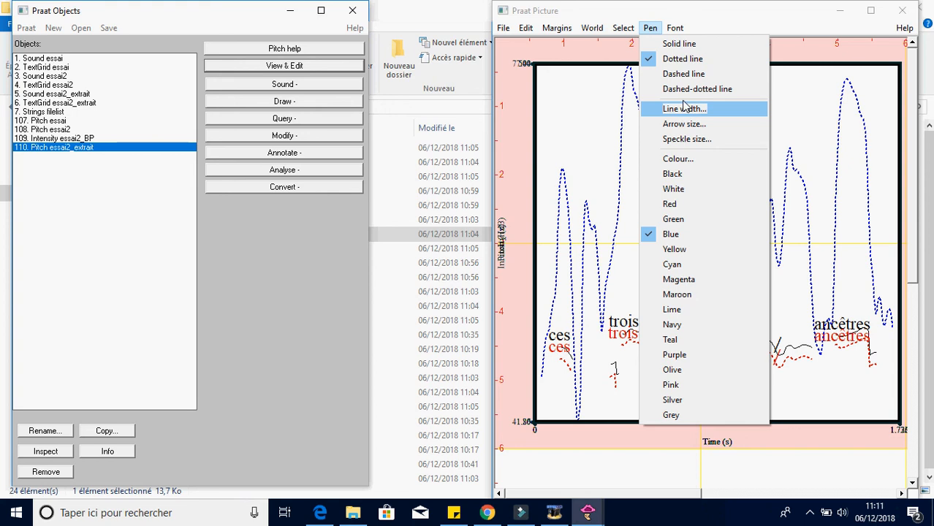
click(684, 126)
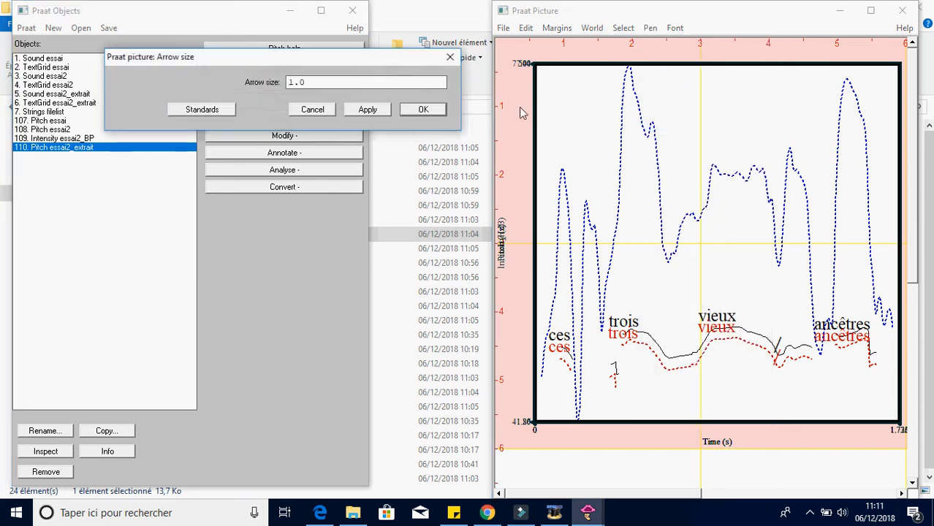
drag(329, 81, 256, 86)
text(4)
click(423, 109)
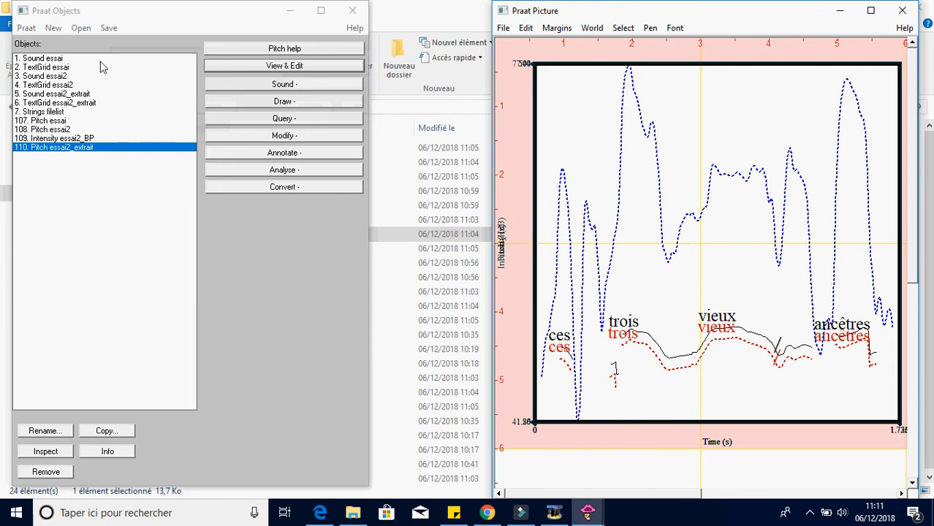
Draw TextGrid essai2_extrait together with Pitch essai2_extrait, using tier 1, a 0–500 Hz frequency range and garnish.
ctrl+click(82, 103)
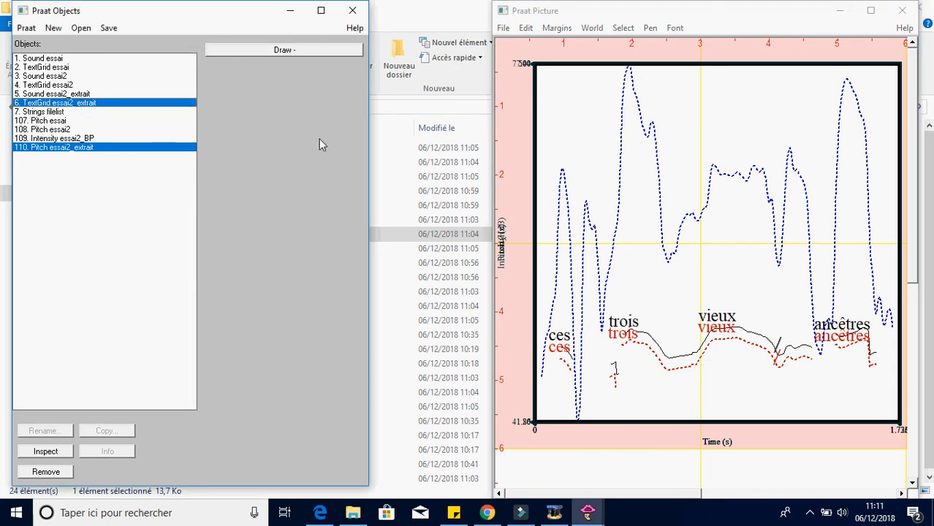
click(334, 50)
click(318, 66)
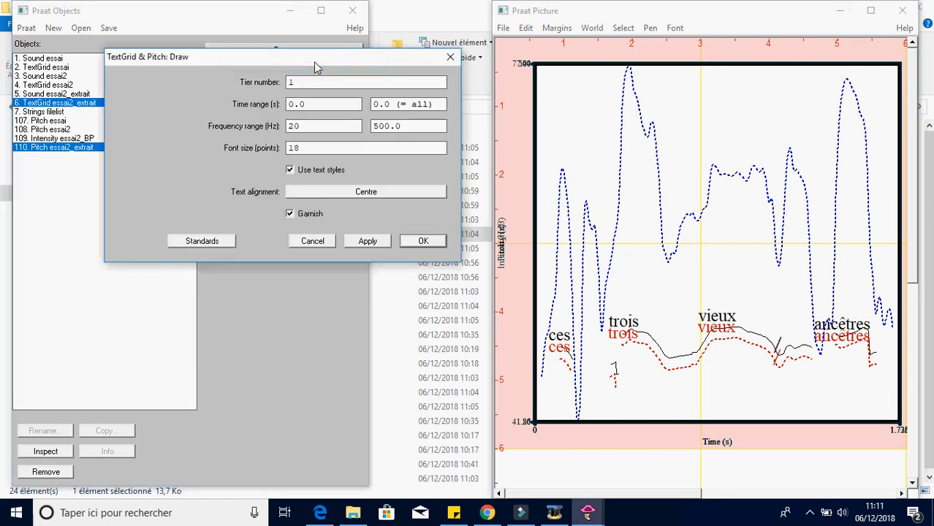
drag(302, 125, 285, 126)
text(0)
click(419, 243)
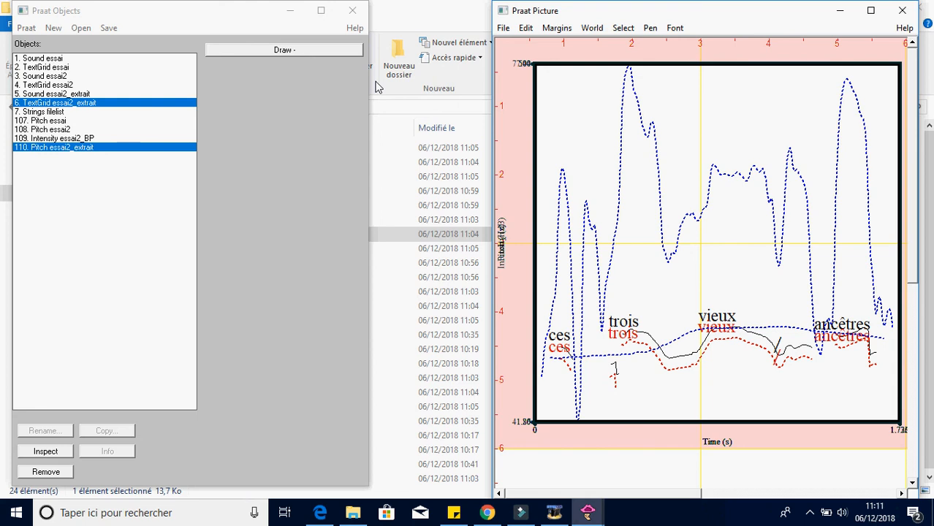
Draw the essai2_extrait TextGrid and Pitch pair once more with the same settings and close the drawing settings.
click(333, 51)
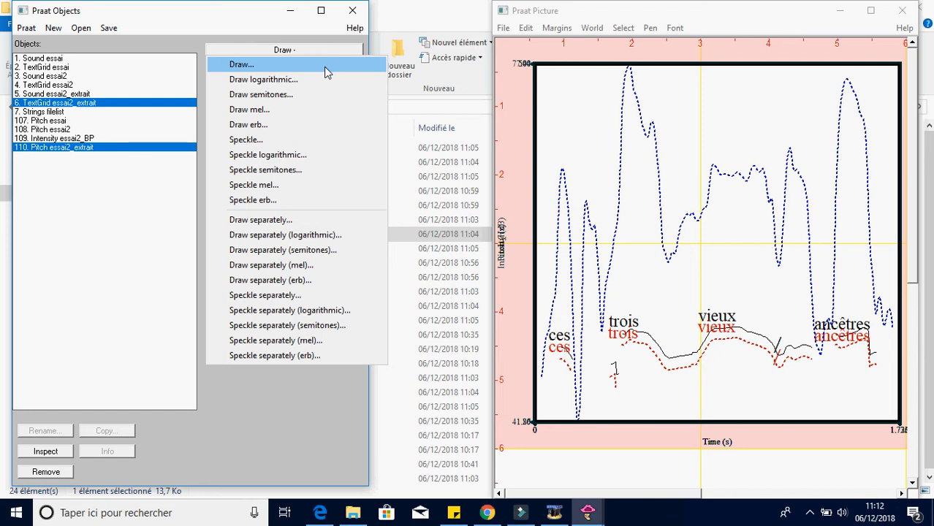
click(327, 72)
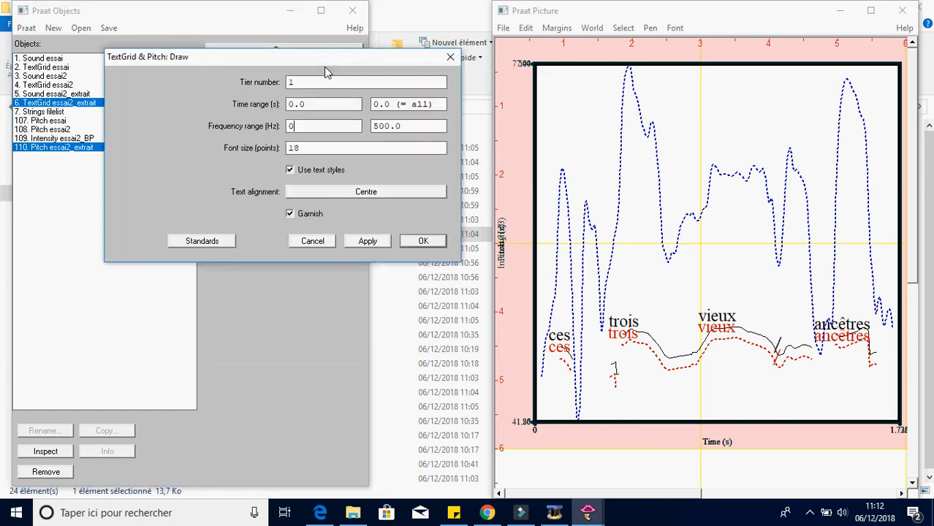
click(369, 247)
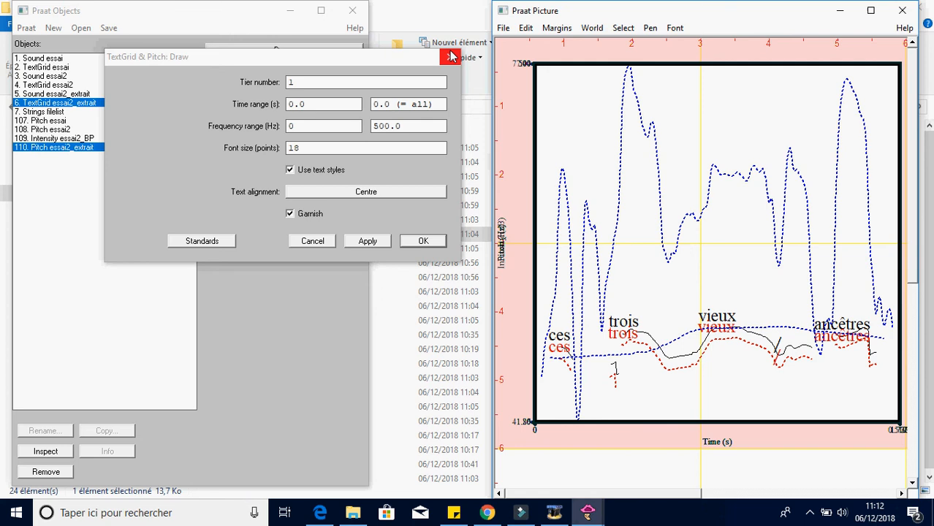
click(451, 57)
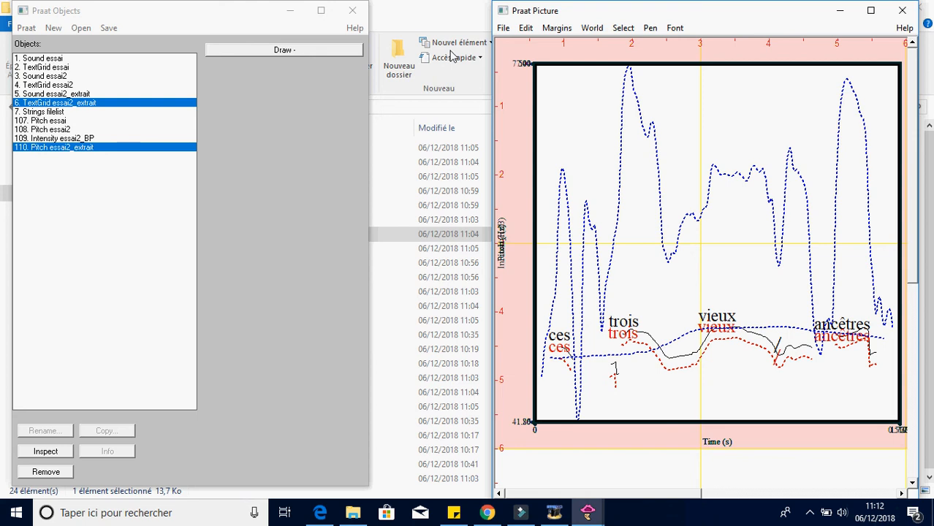
Undo the essai2_extrait pitch drawing and the blue intensity curve.
key(ctrl+z)
key(ctrl+z)
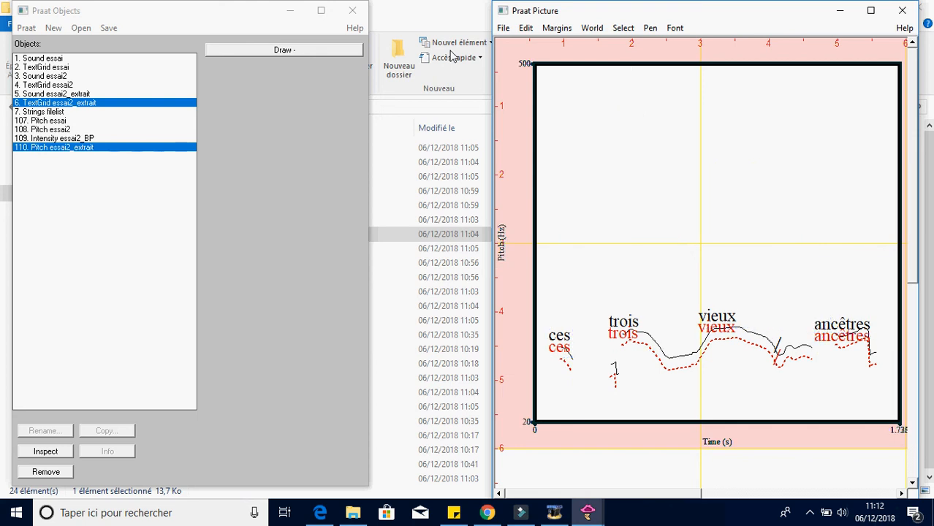